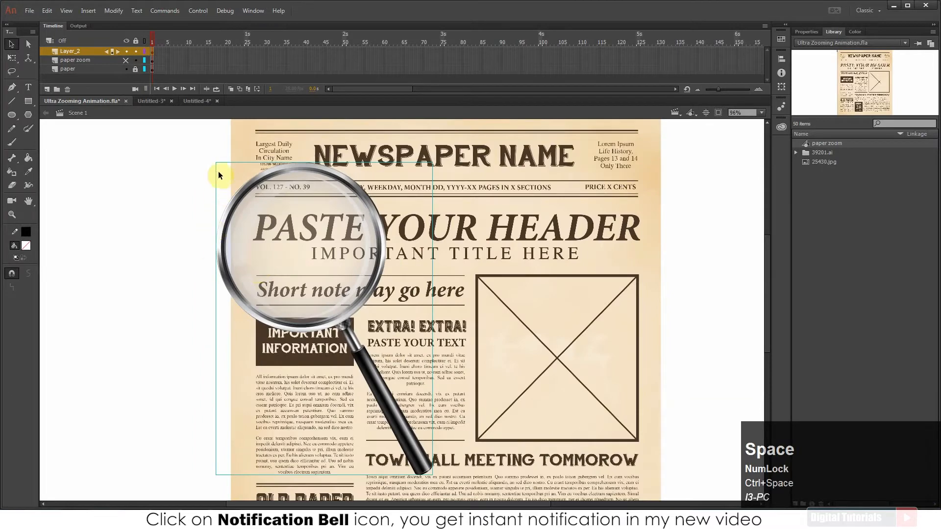
Convert the selected magnifying glass artwork to a Graphic symbol named "magnifying glass"
key(F8)
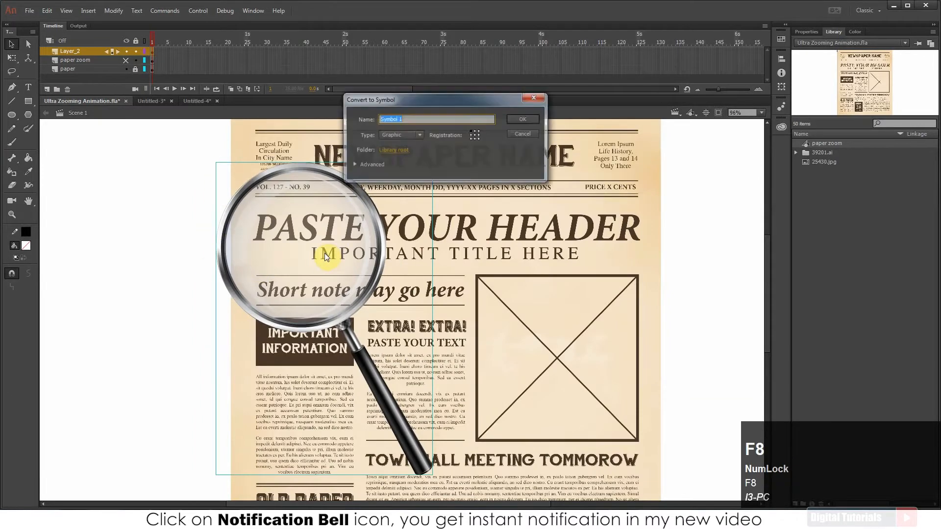
click(397, 138)
text(m)
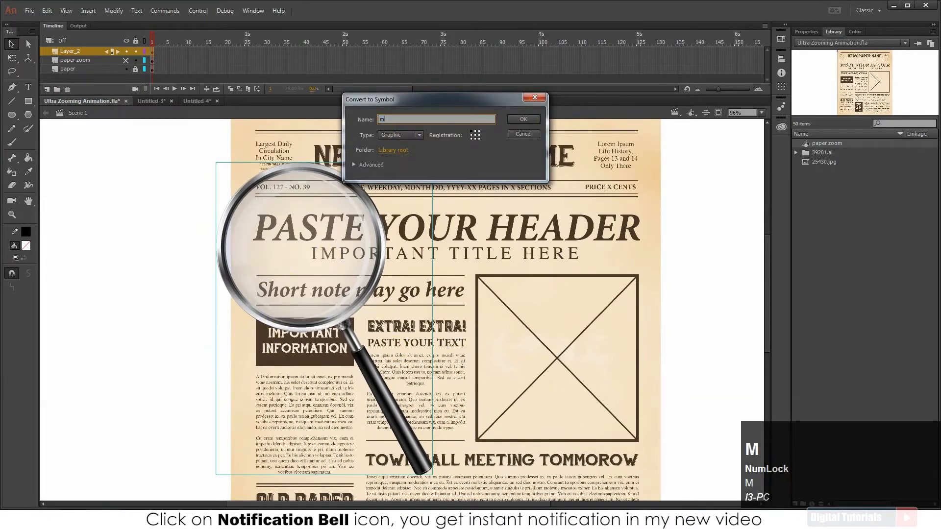
text(agnifying glass)
click(523, 119)
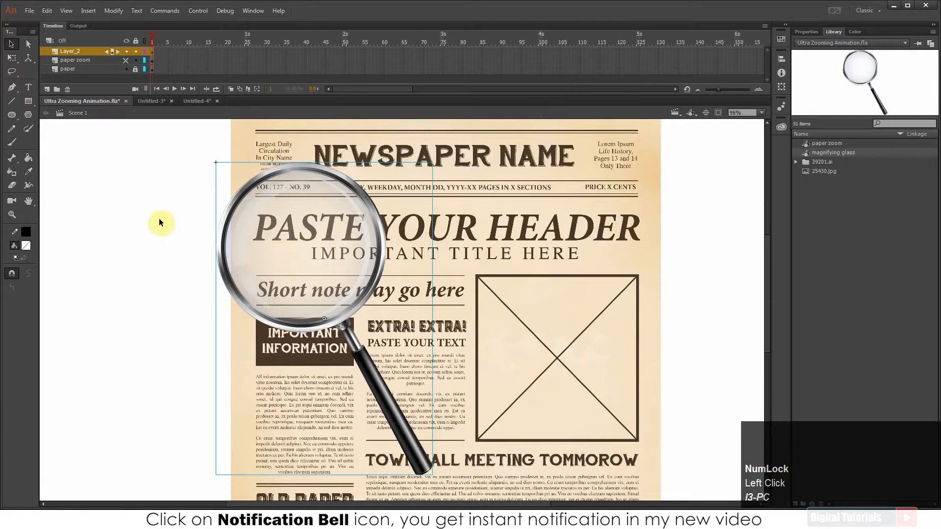
click(99, 141)
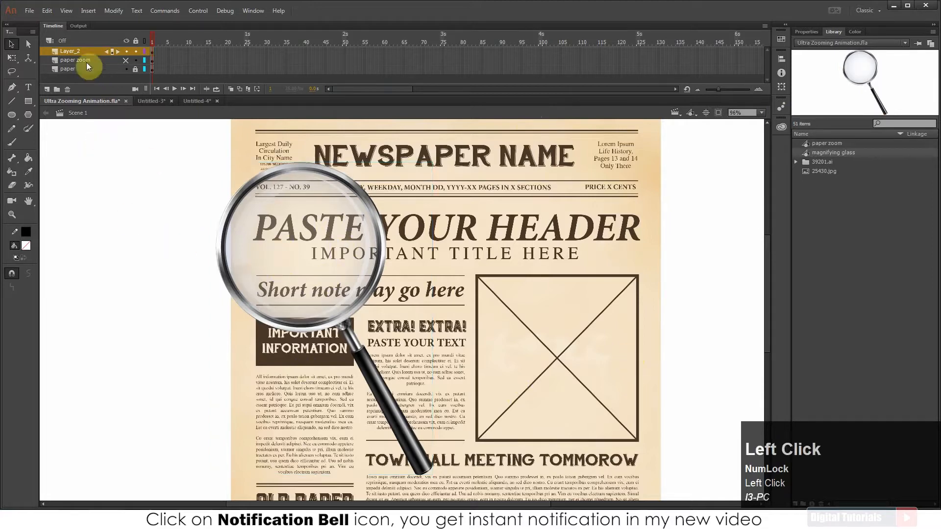
Reposition the enlarged newspaper on the paper zoom layer so its header lines up beneath the lens, comparing it with the smaller paper
click(125, 59)
click(125, 59)
click(125, 59)
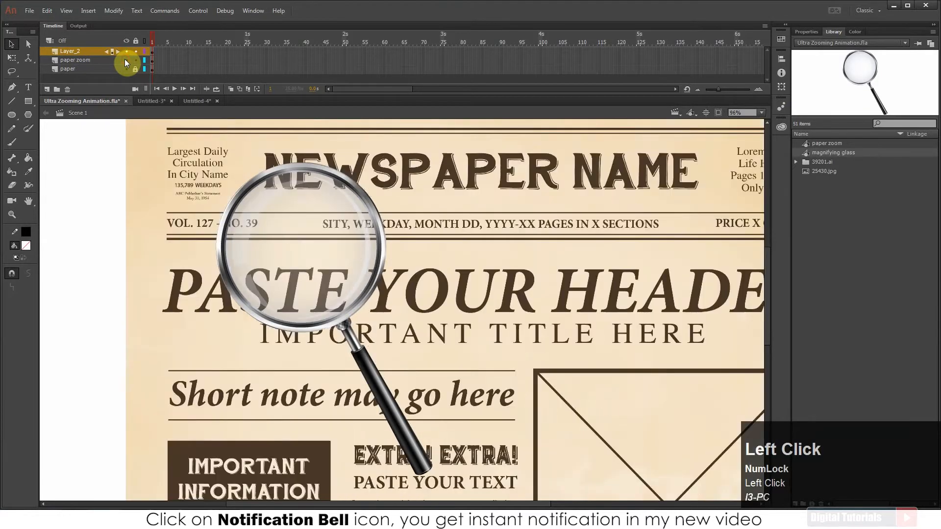
drag(150, 360, 263, 294)
click(126, 61)
click(127, 61)
click(127, 61)
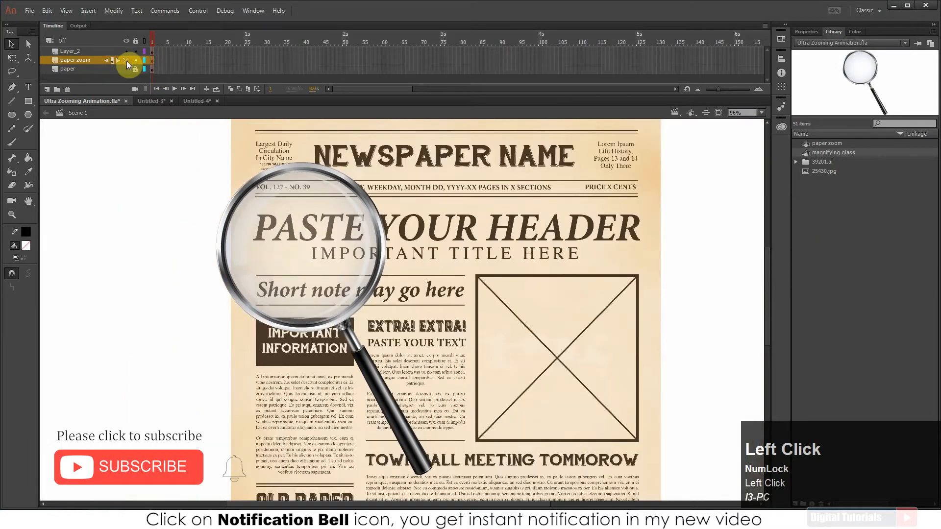
click(127, 60)
drag(242, 353, 255, 361)
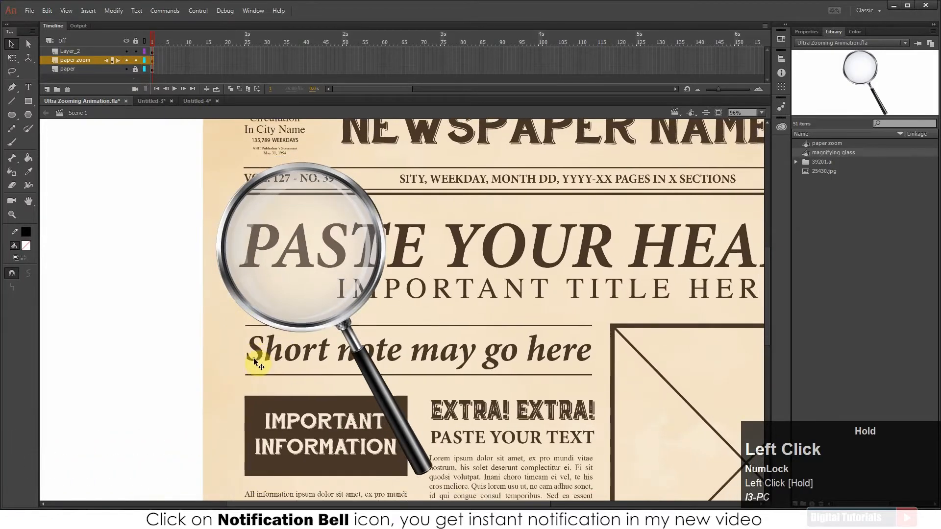
click(129, 61)
click(128, 61)
click(128, 61)
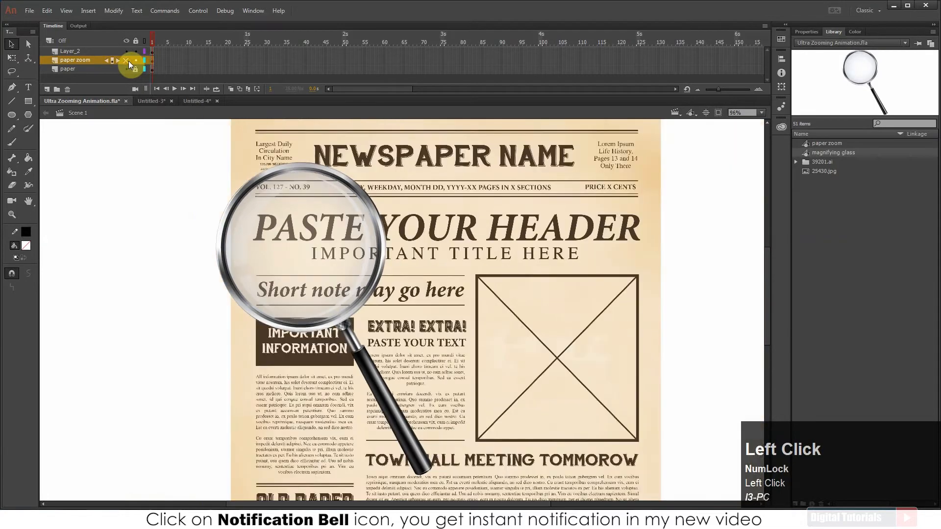
click(128, 61)
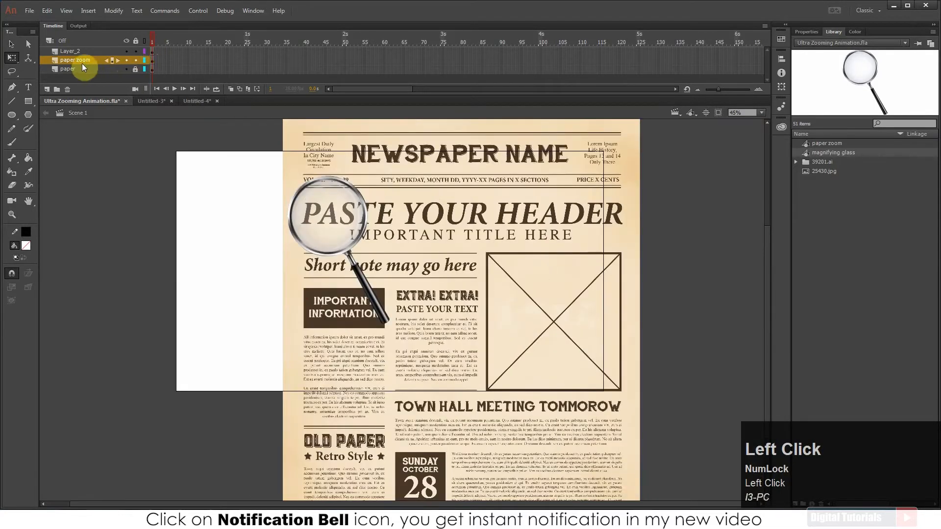
Add a new layer directly above the paper zoom layer and name it "mask"
click(48, 90)
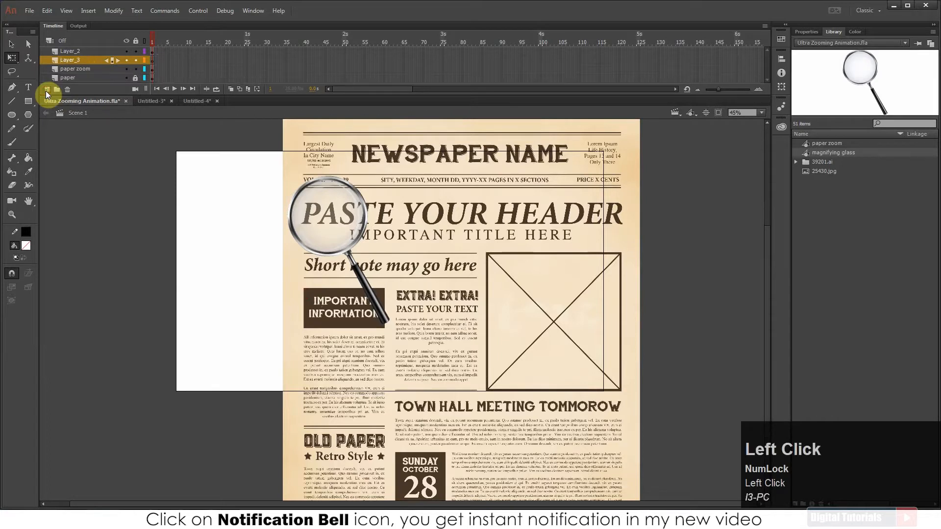
click(72, 69)
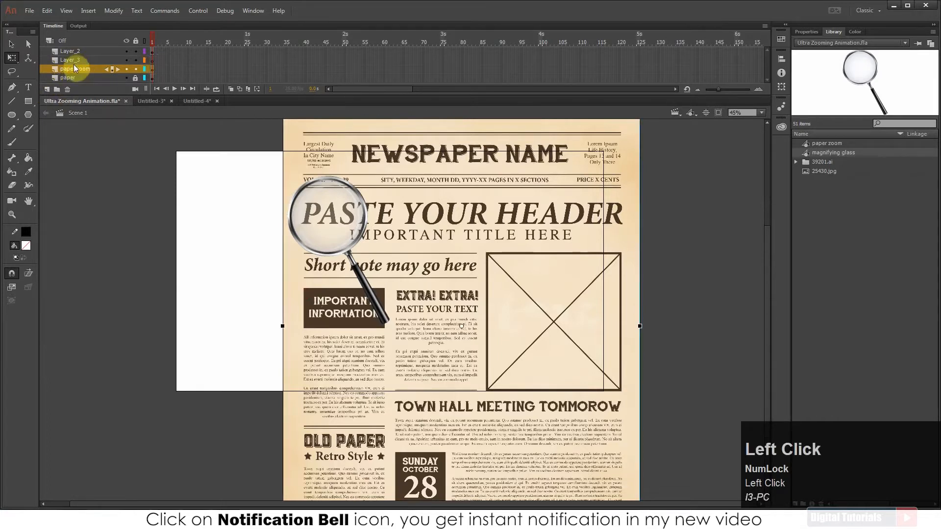
click(76, 61)
double_click(70, 60)
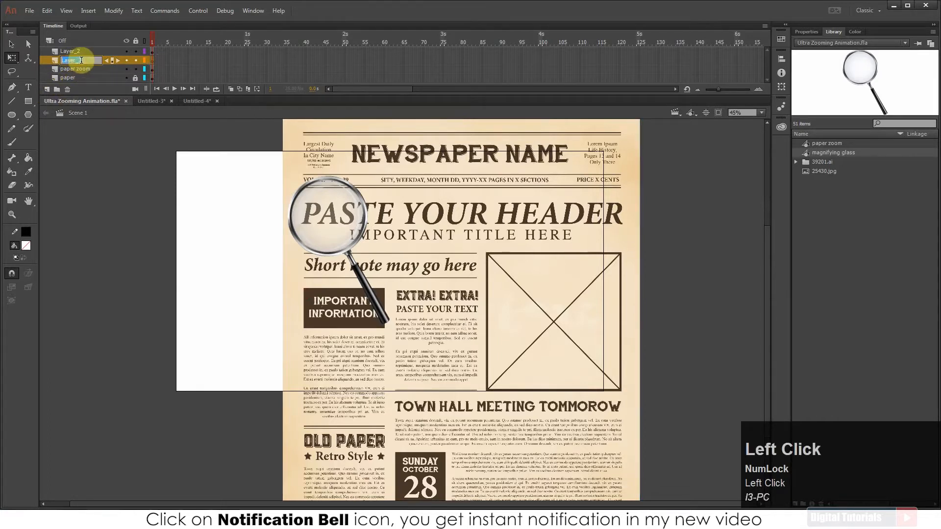
text(m)
click(62, 60)
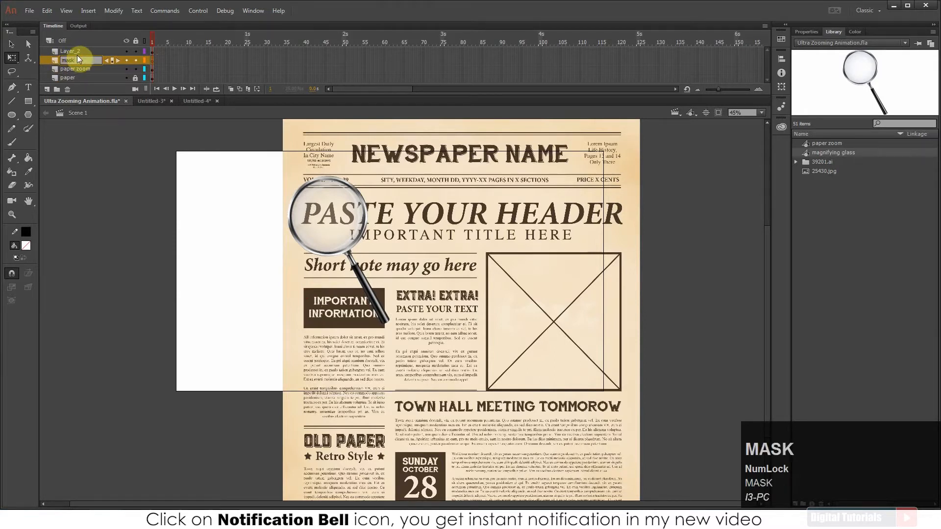
Rename the layer holding the magnifying glass, Layer_2, to "glass"
click(75, 51)
text(g)
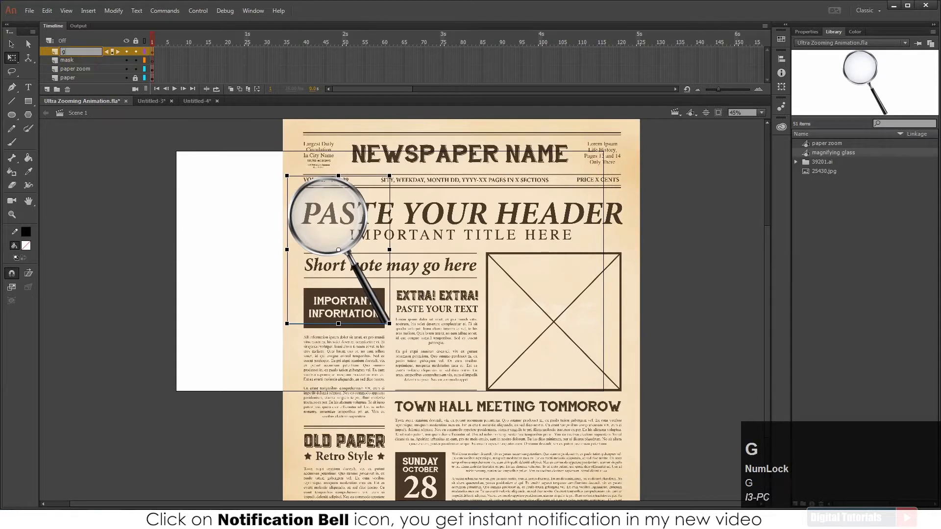
text(lass)
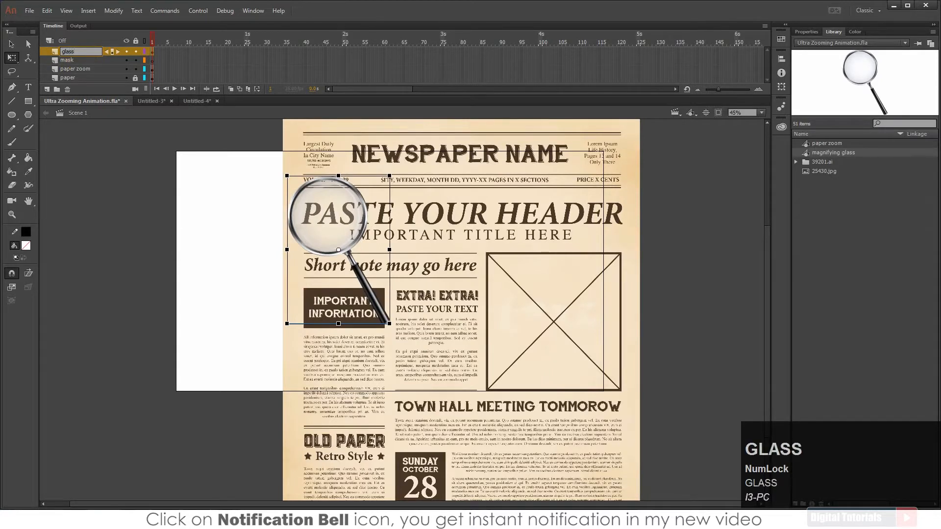
click(104, 181)
click(257, 185)
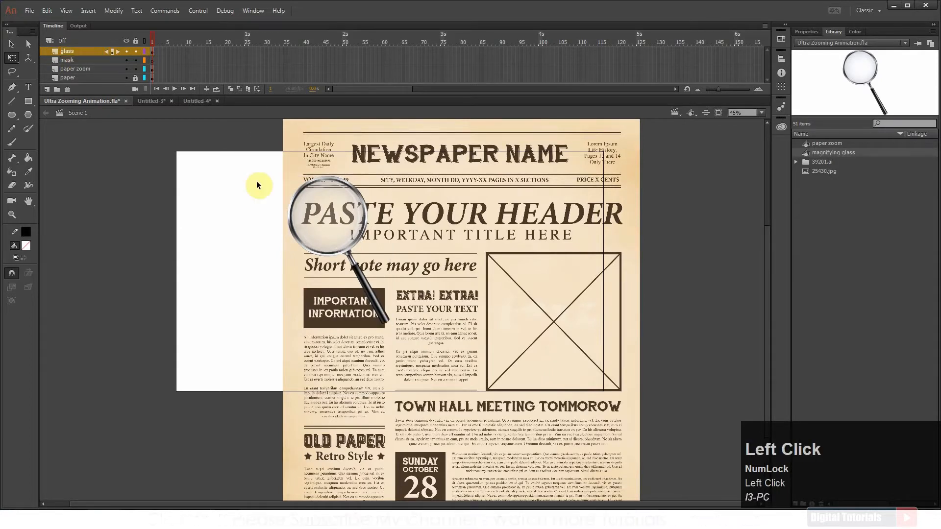
Draw an unfilled circle with a black outline over the magnifying glass lens on the mask layer
click(152, 60)
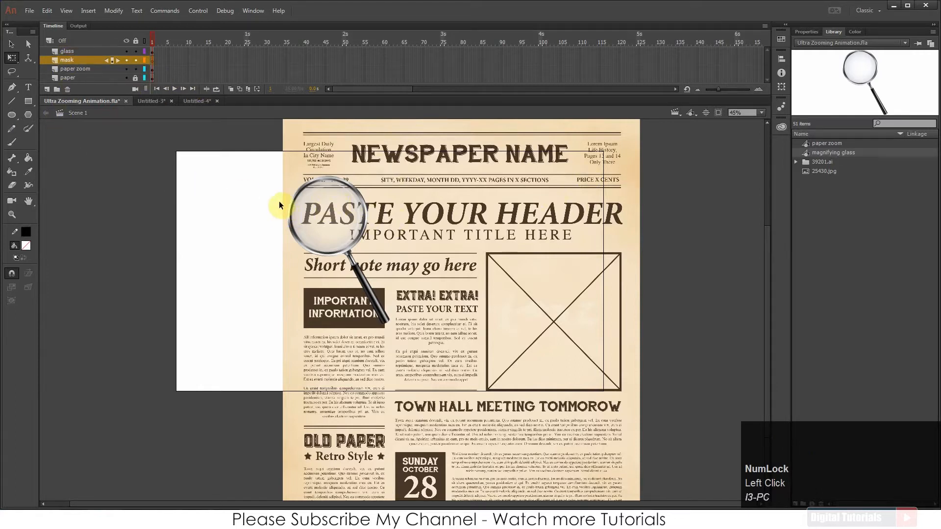
key(ctrl+space)
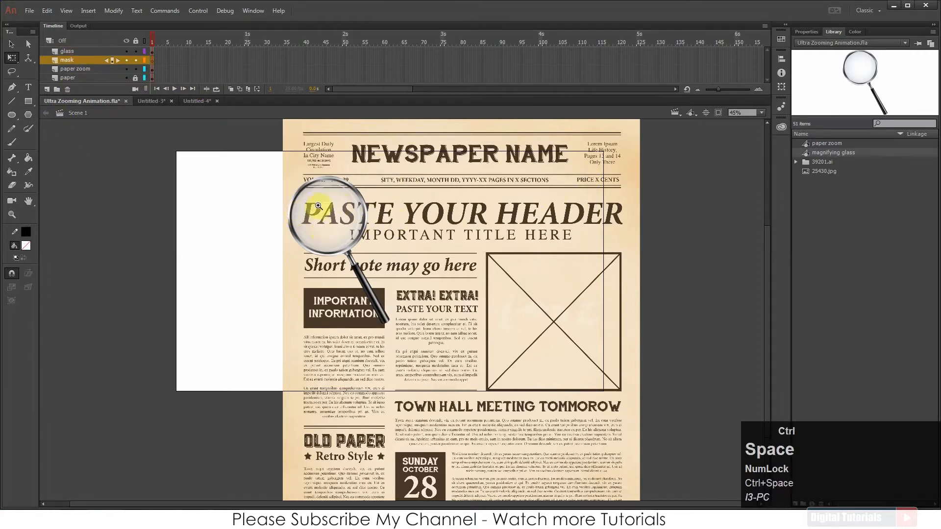
drag(288, 170, 386, 269)
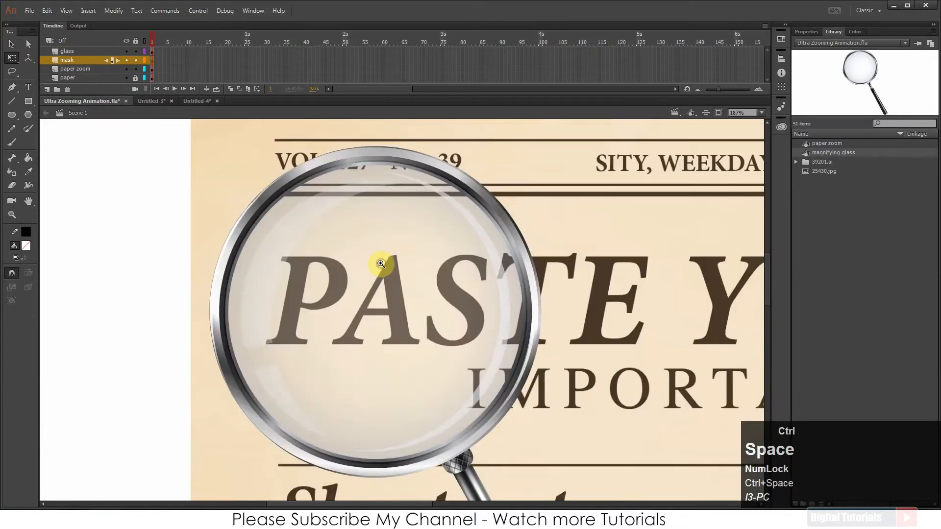
key(space)
drag(319, 267, 304, 248)
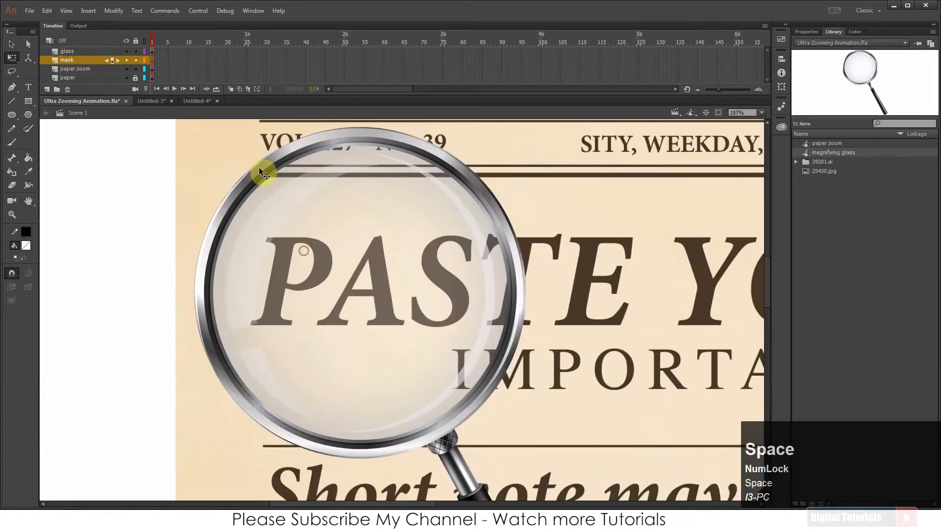
click(11, 115)
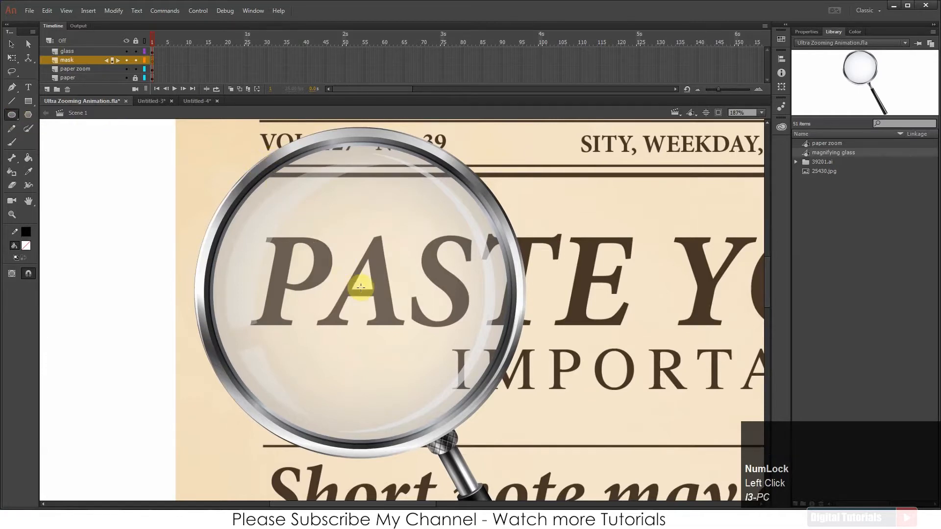
drag(365, 288, 436, 145)
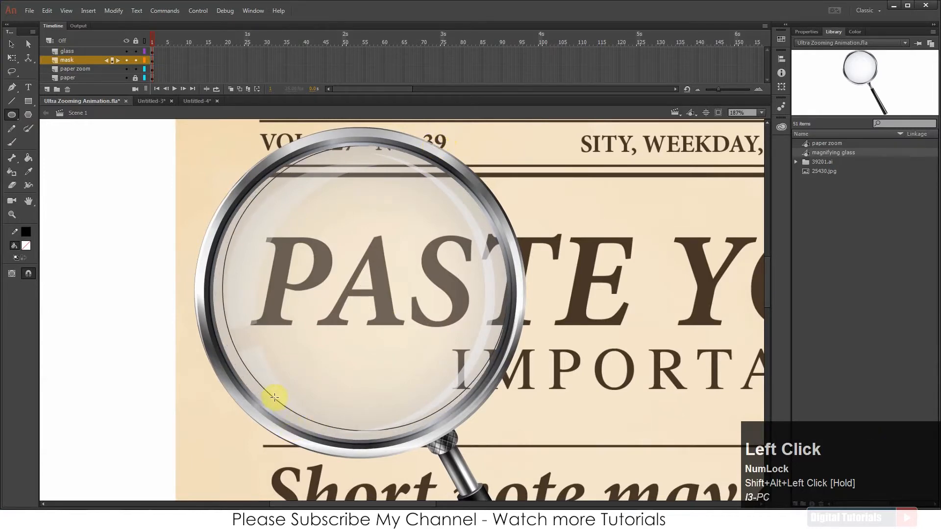
Scale up and nudge the circle on the mask layer until it fits the inner rim of the magnifying glass
click(152, 61)
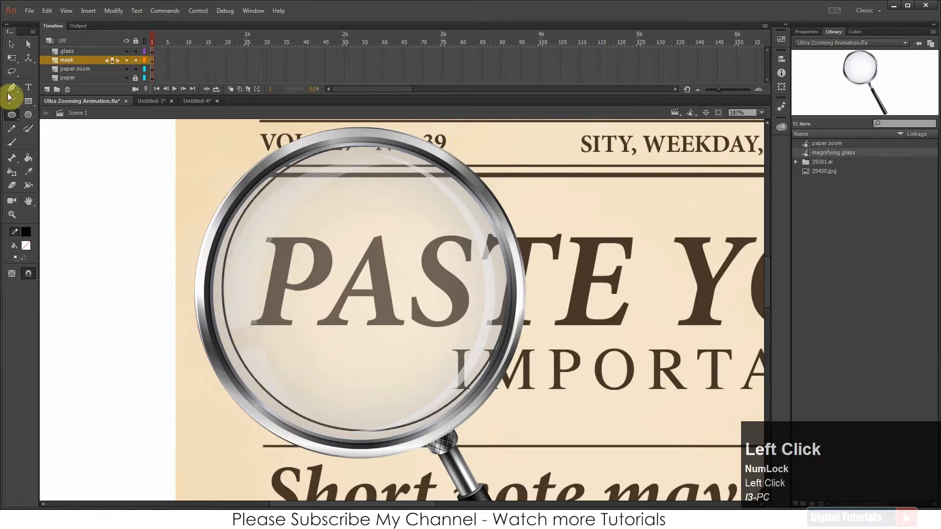
click(12, 57)
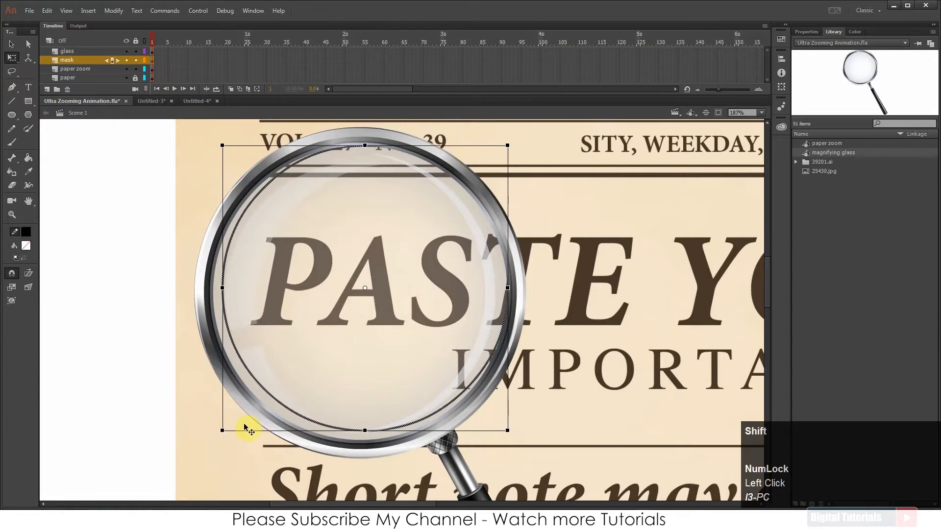
drag(223, 430, 210, 444)
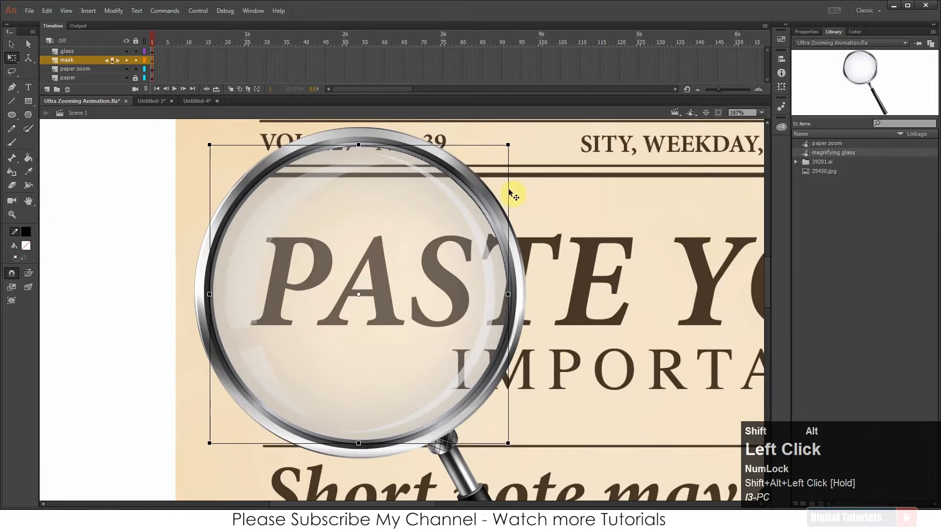
drag(508, 144, 515, 138)
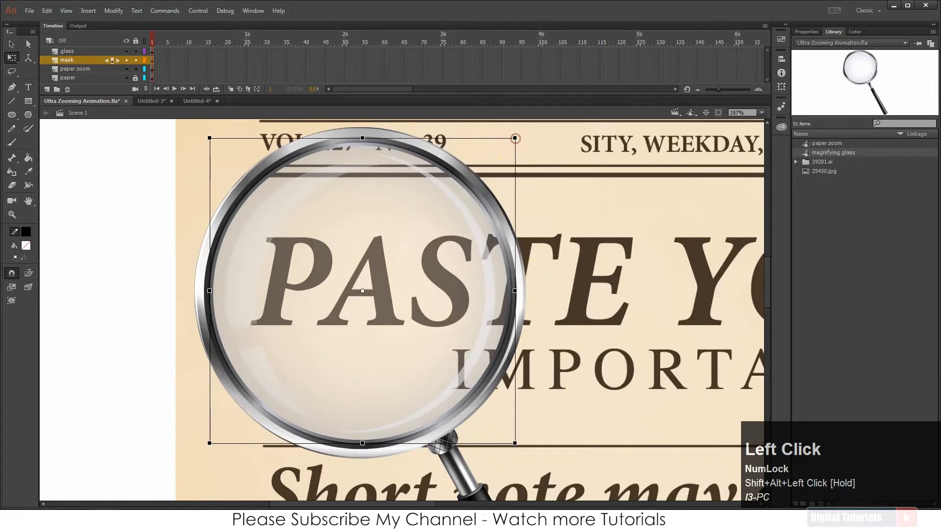
key(Down)
key(Down)
key(Left)
key(Left)
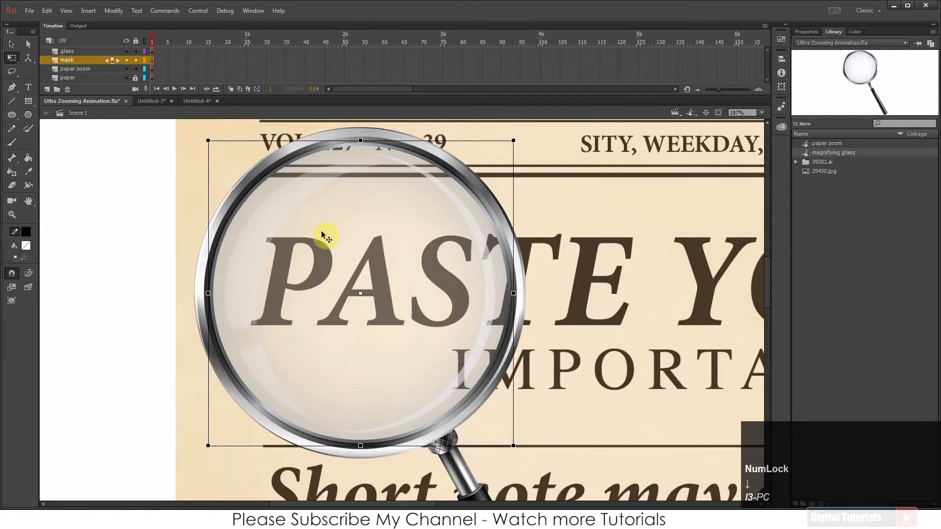
Fill the mask circle with red #FF0000, hiding the glass layer while filling and showing it again
click(126, 52)
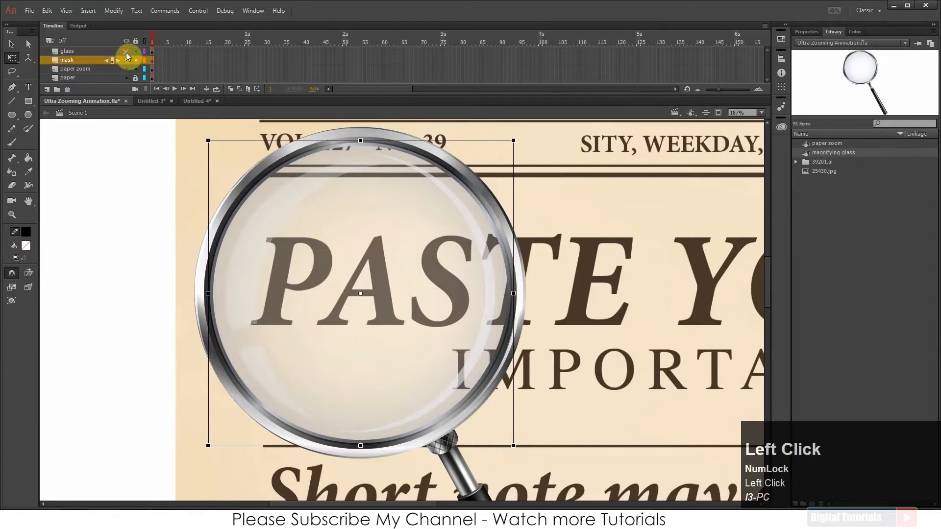
click(149, 276)
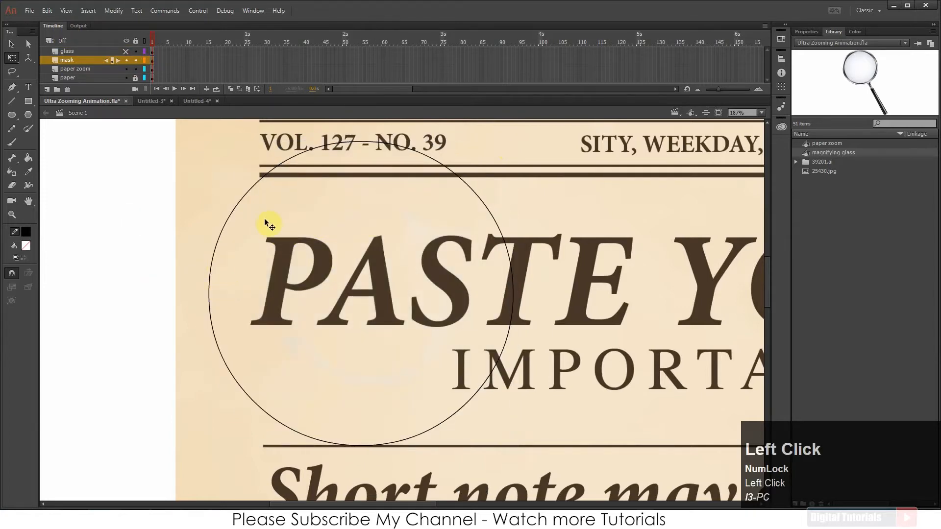
click(27, 250)
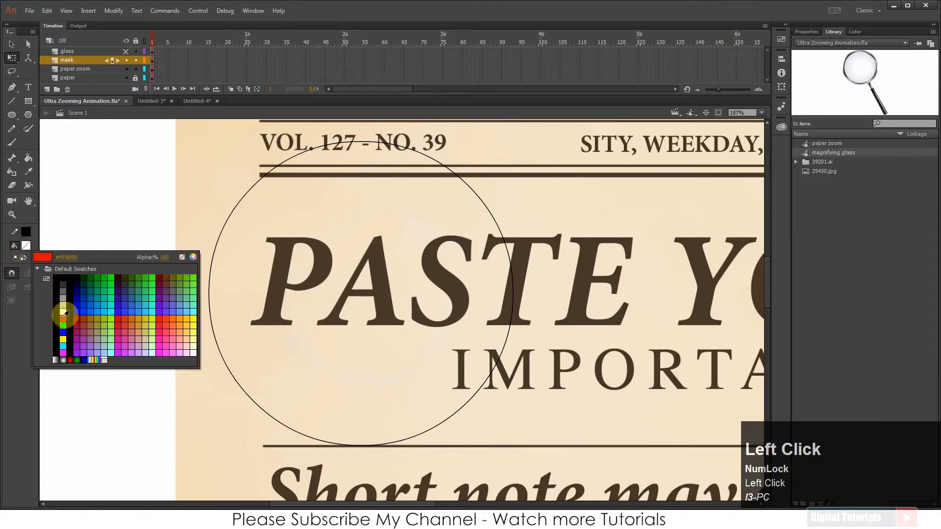
click(62, 317)
key(k)
click(337, 292)
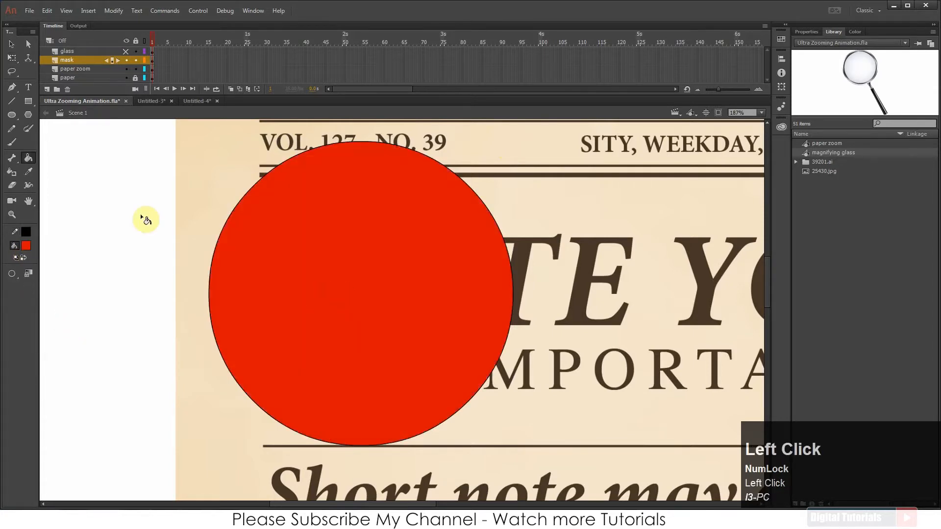
click(126, 51)
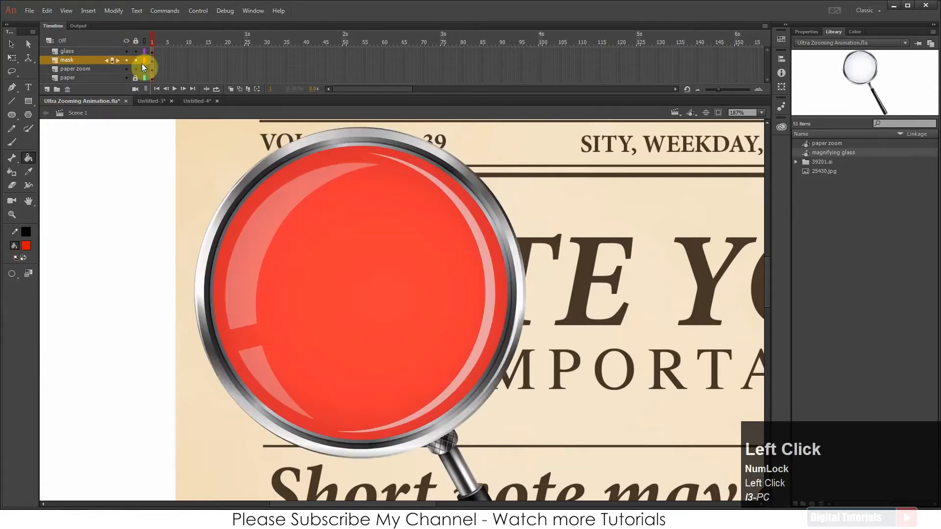
Enlarge the timeline area to fit all layers and display the mask layer as an outline
key(ctrl+minus)
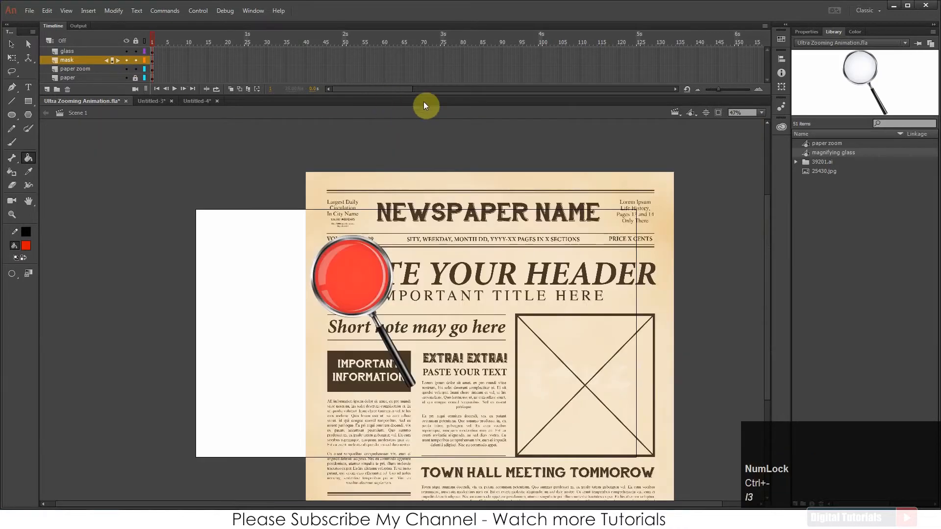
drag(442, 95, 441, 138)
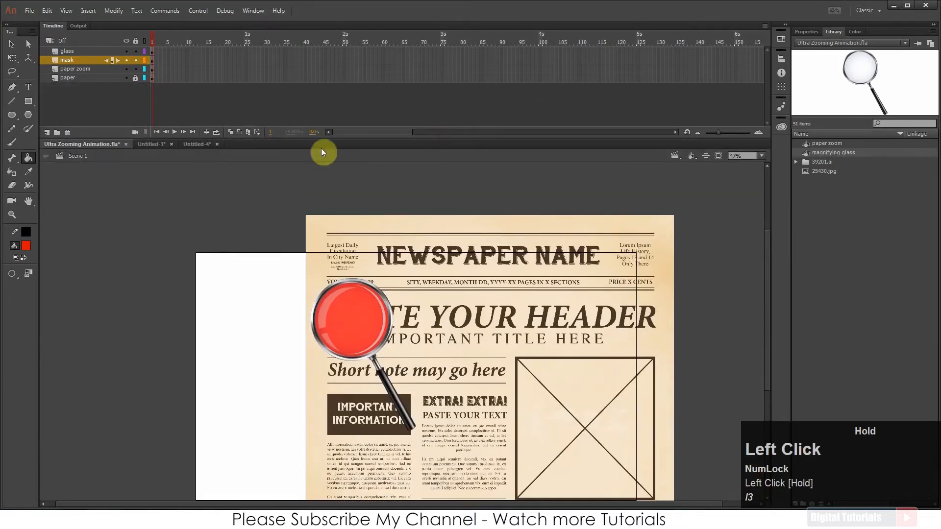
click(143, 59)
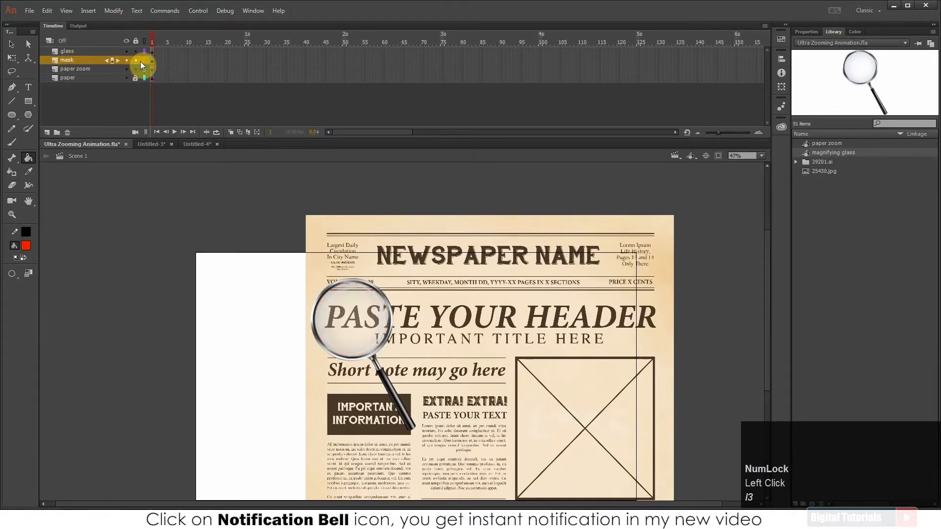
Fit the stage in the window and turn the mask layer into a mask for the paper zoom layer
click(761, 155)
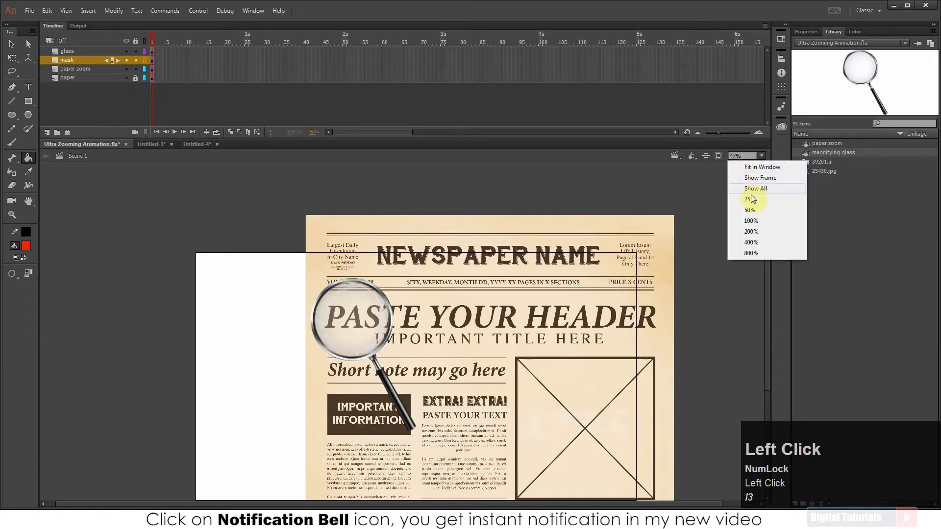
click(757, 167)
click(136, 78)
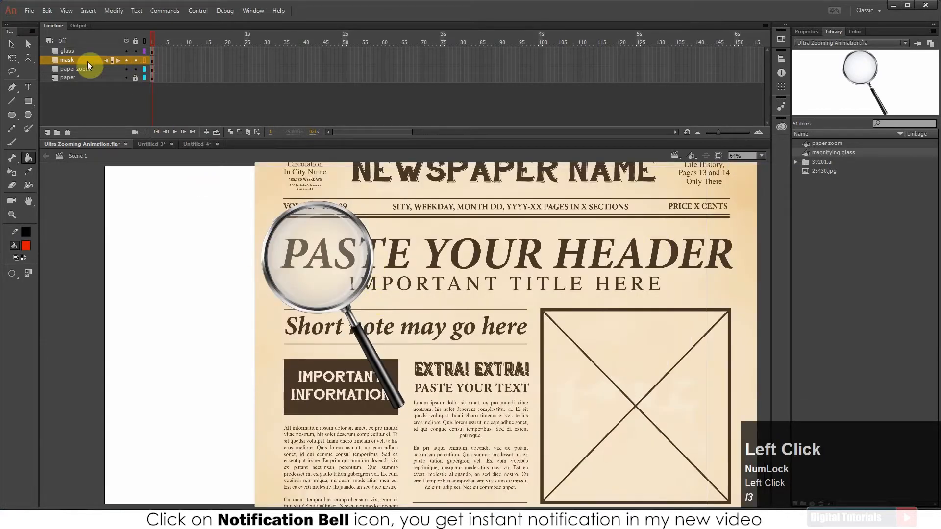
right_click(70, 59)
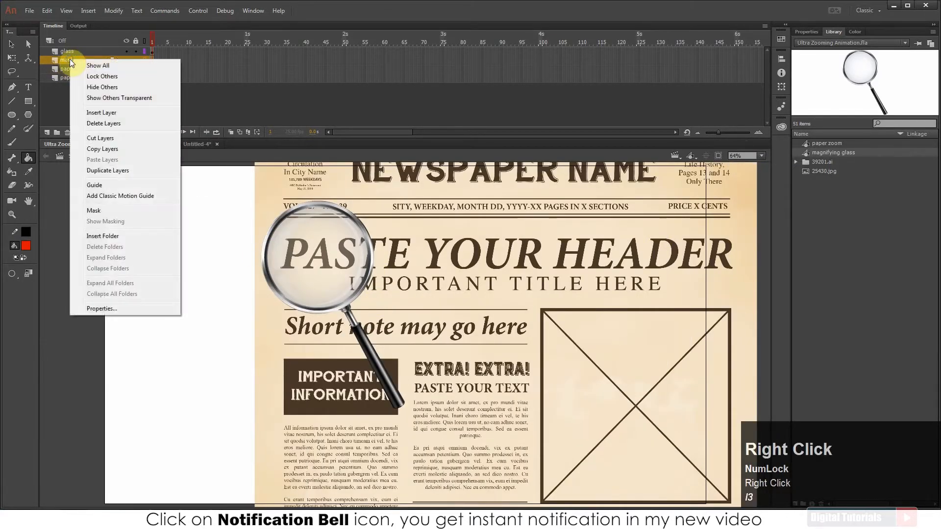
click(100, 214)
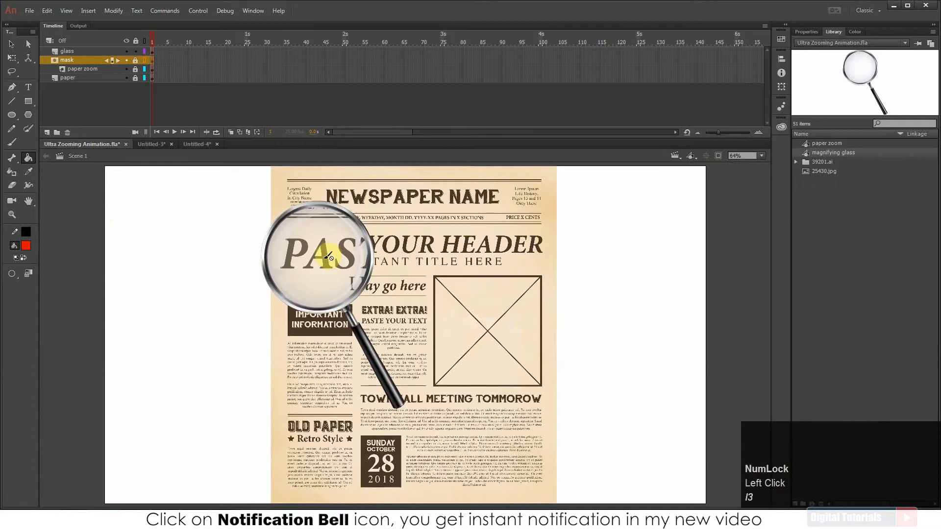
Compare the masked and unmasked views by unlocking and relocking the paper zoom layer
click(138, 64)
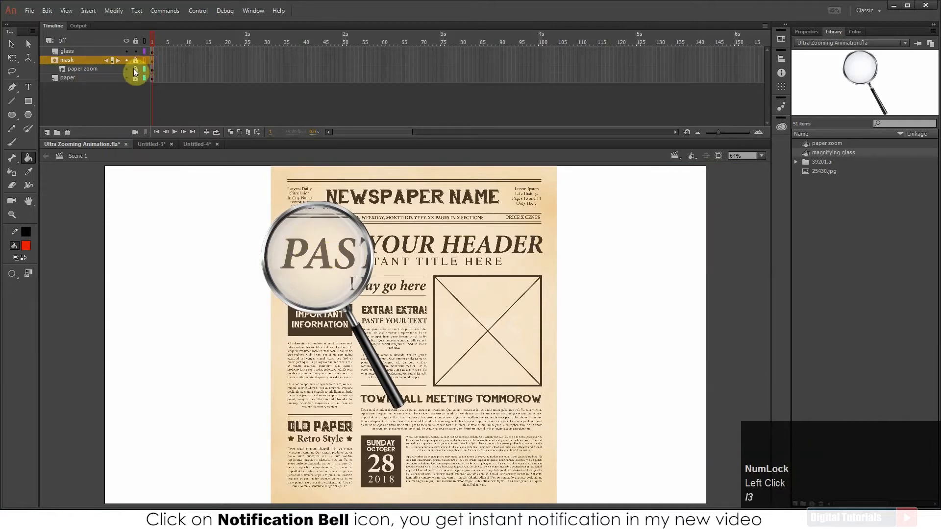
click(135, 70)
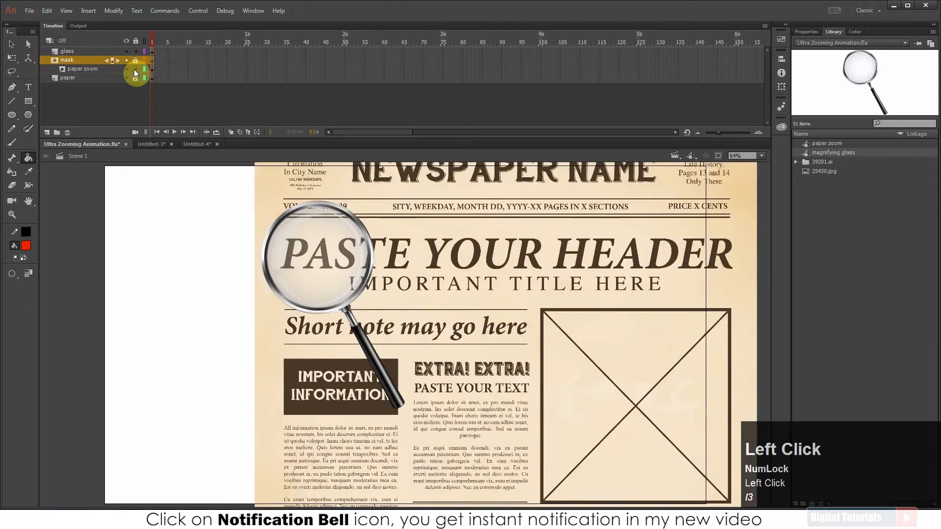
click(134, 69)
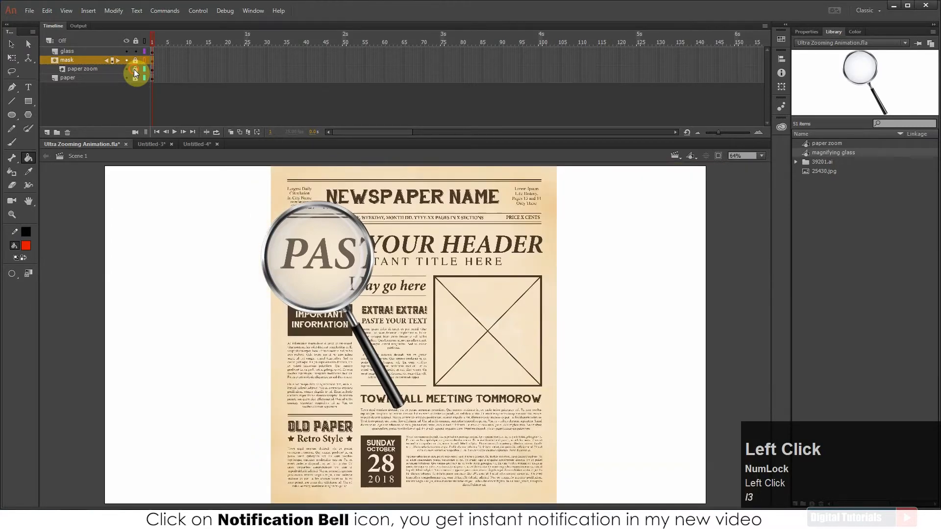
click(134, 69)
click(134, 69)
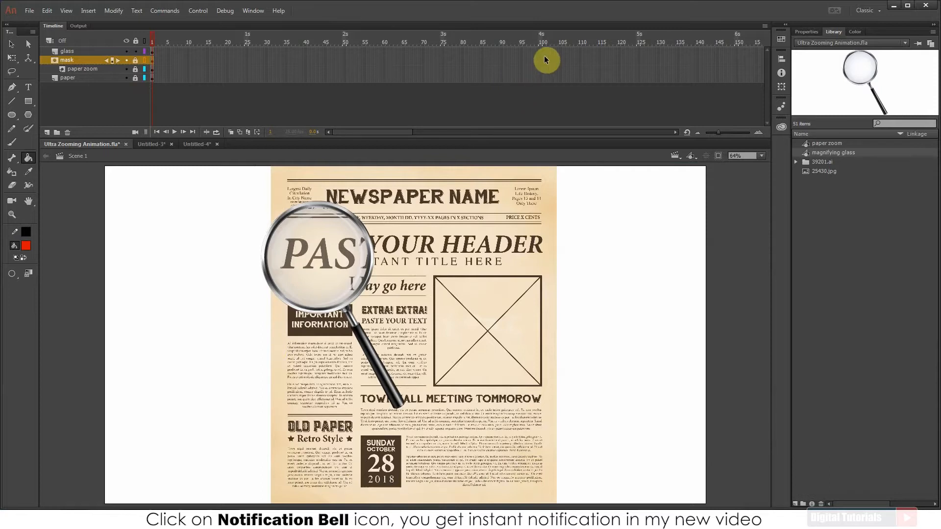
Extend all four layers to frame 100 and return the playhead to frame 1
drag(541, 51, 541, 78)
key(F5)
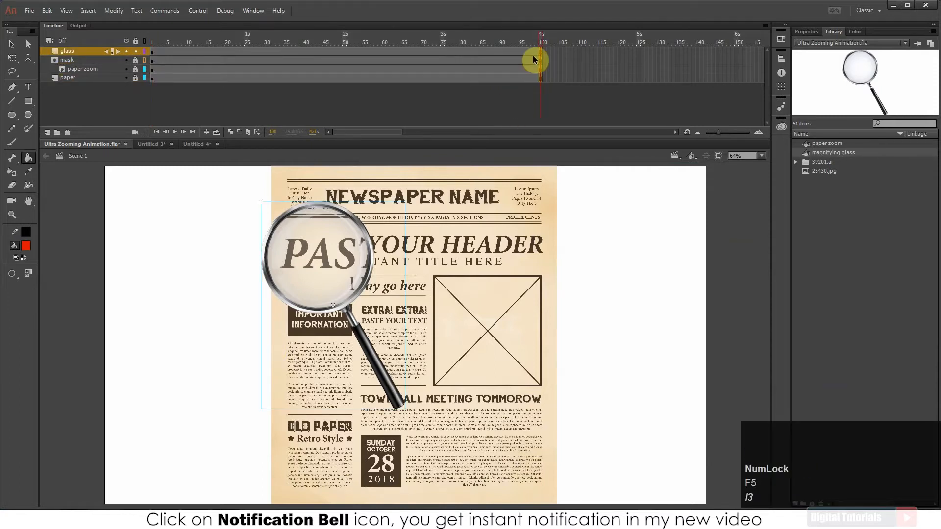
drag(542, 43, 187, 61)
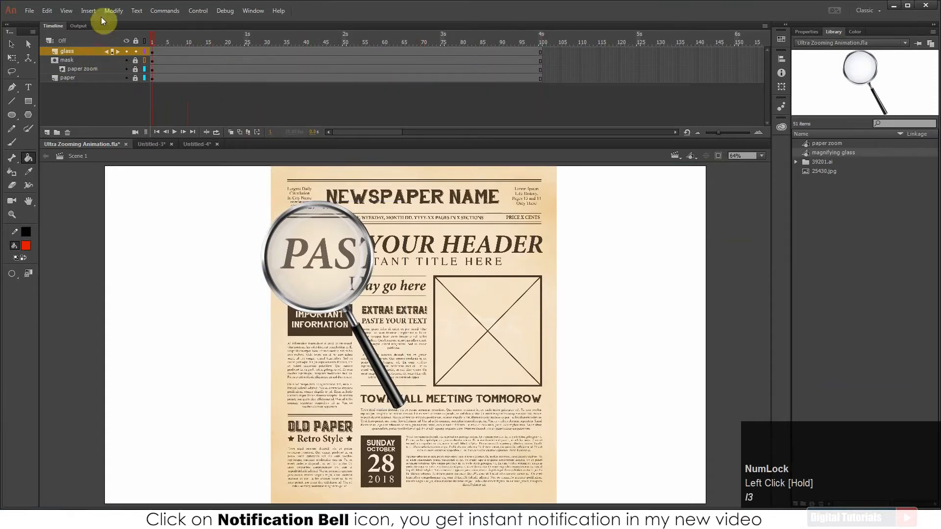
Unlock the paper zoom and mask layers for editing, checking the enlarged paper and the magnifying glass artwork
click(135, 69)
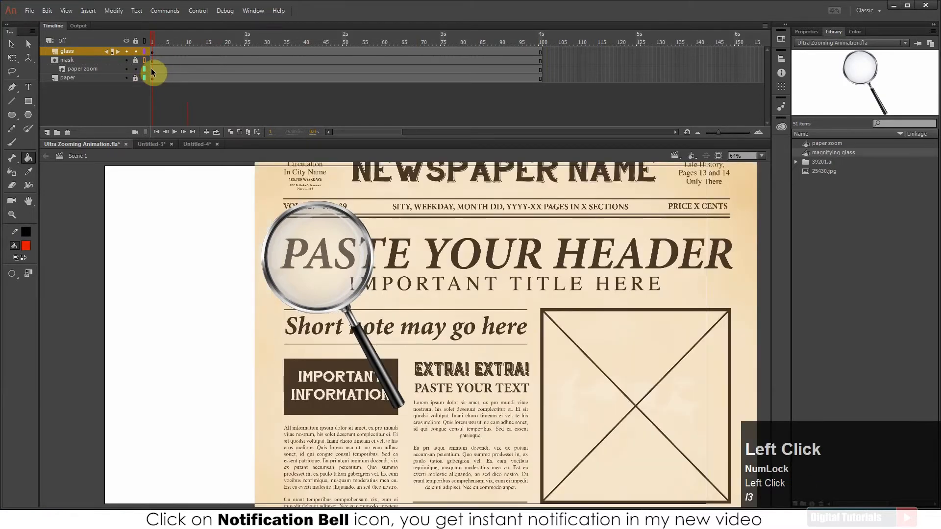
click(151, 72)
click(11, 44)
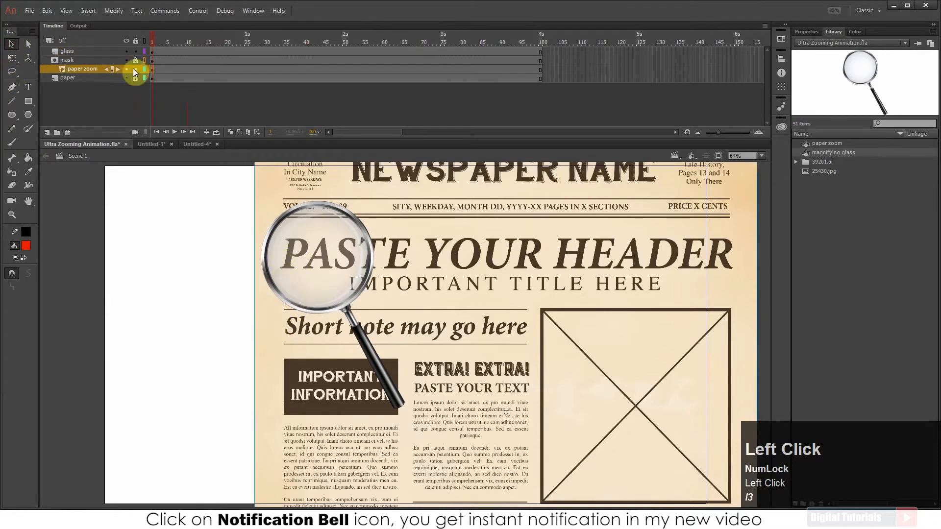
click(152, 50)
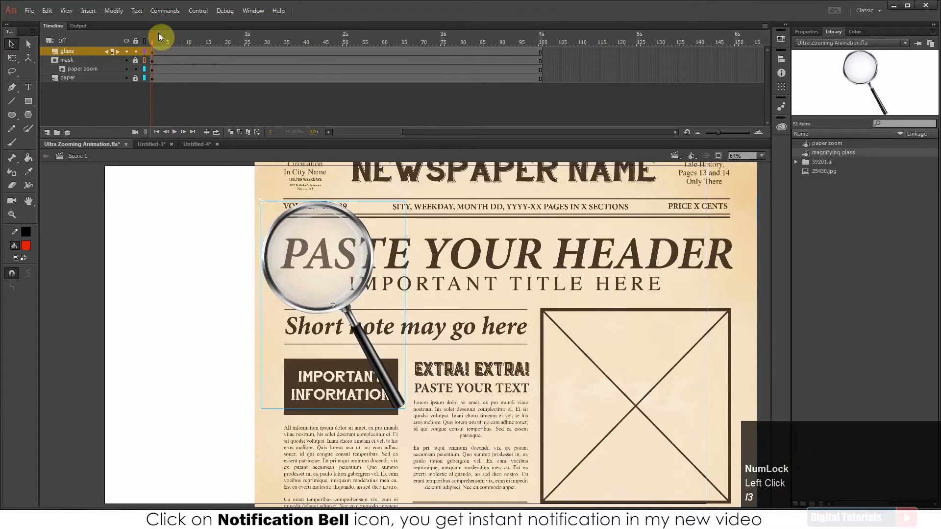
drag(159, 35, 257, 49)
click(135, 60)
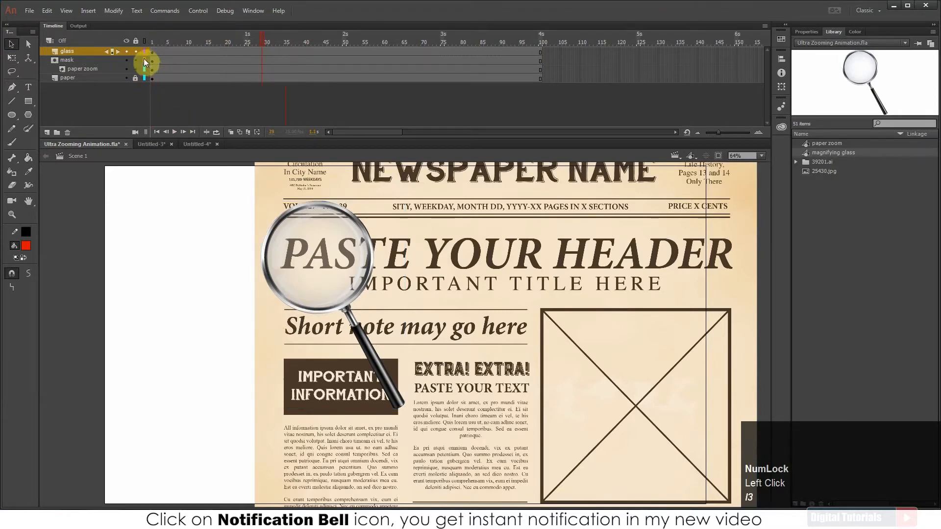
Hide the glass layer and convert the mask circle into a graphic symbol named mask
click(127, 51)
click(160, 60)
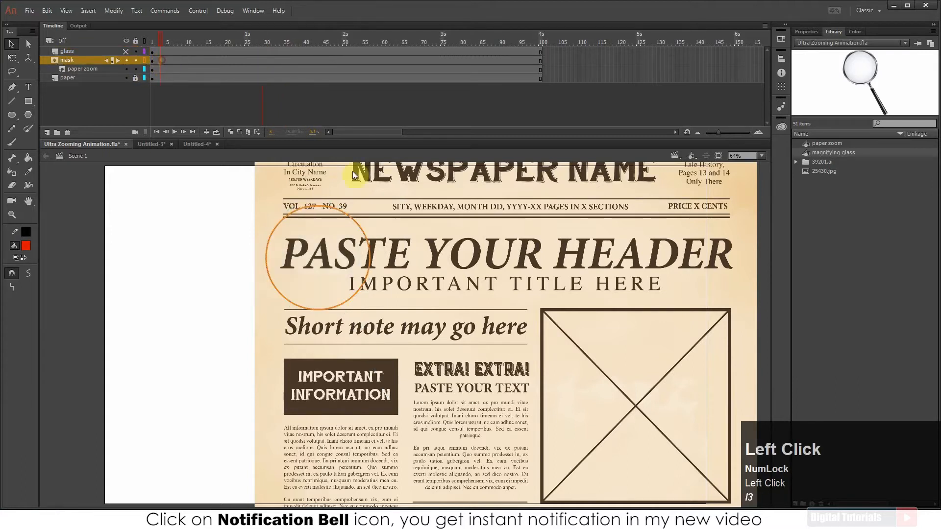
key(F8)
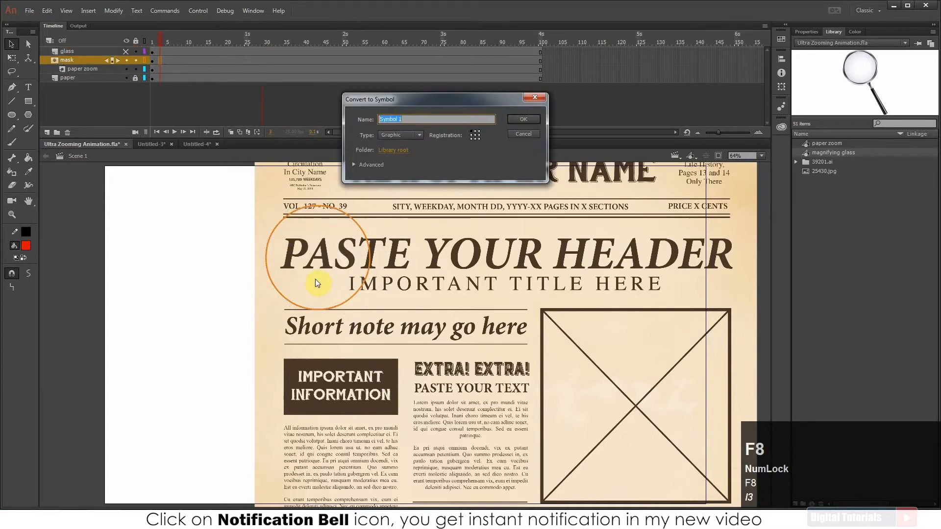
text(mask)
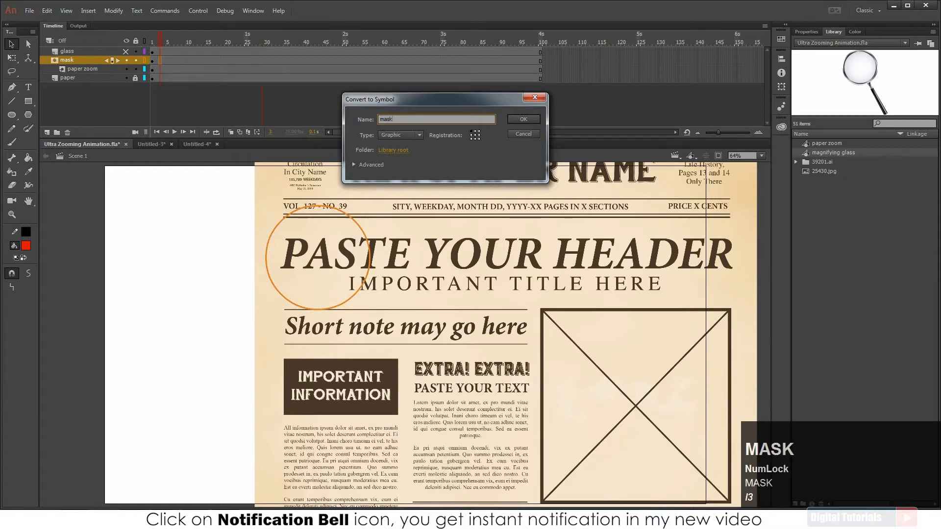
key(Return)
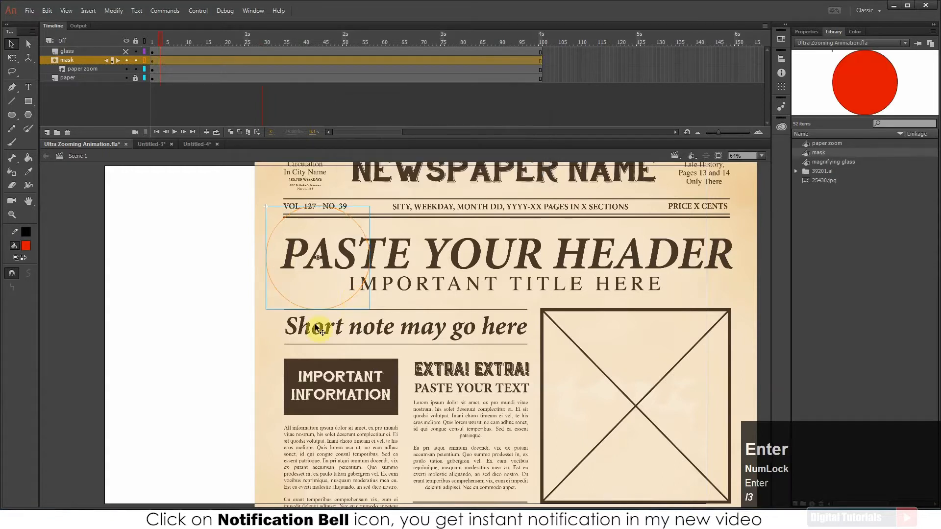
Display the mask layer with its full fill, show the glass layer again and hide the paper zoom layer
click(144, 60)
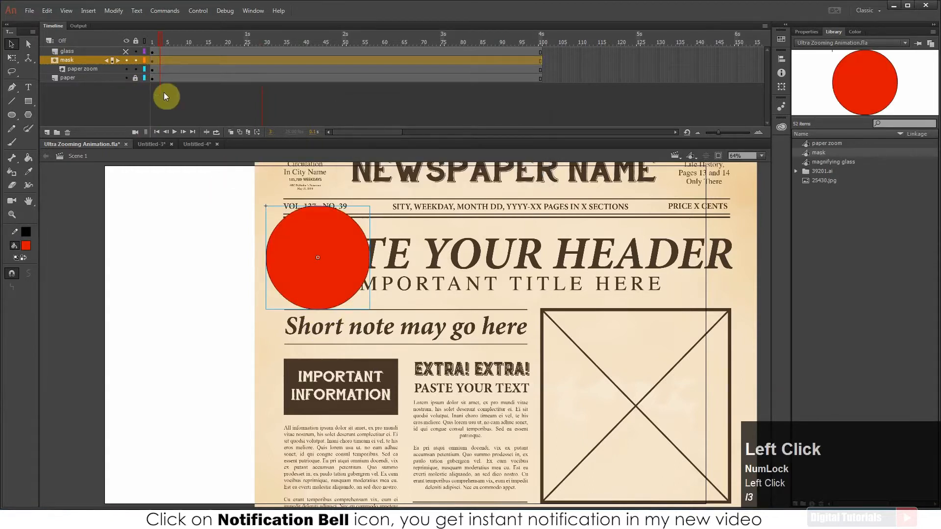
click(127, 52)
drag(164, 45, 311, 64)
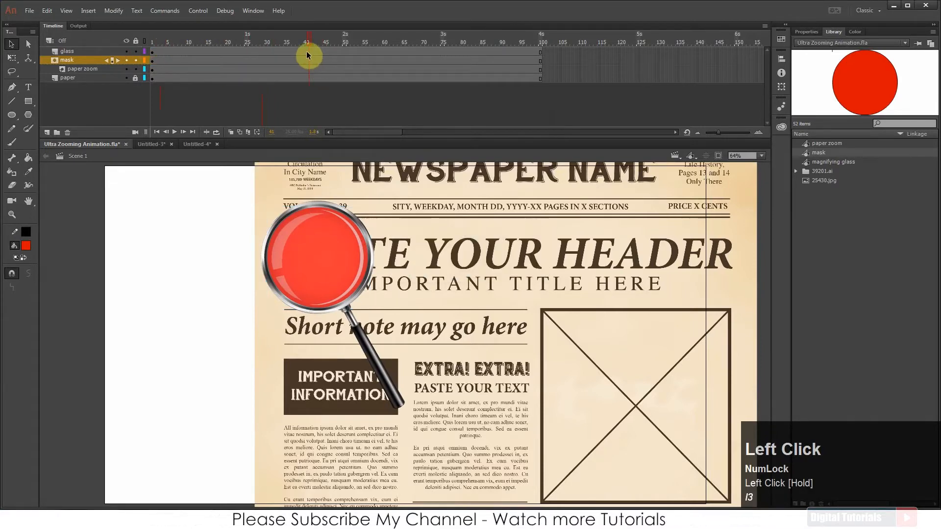
click(127, 68)
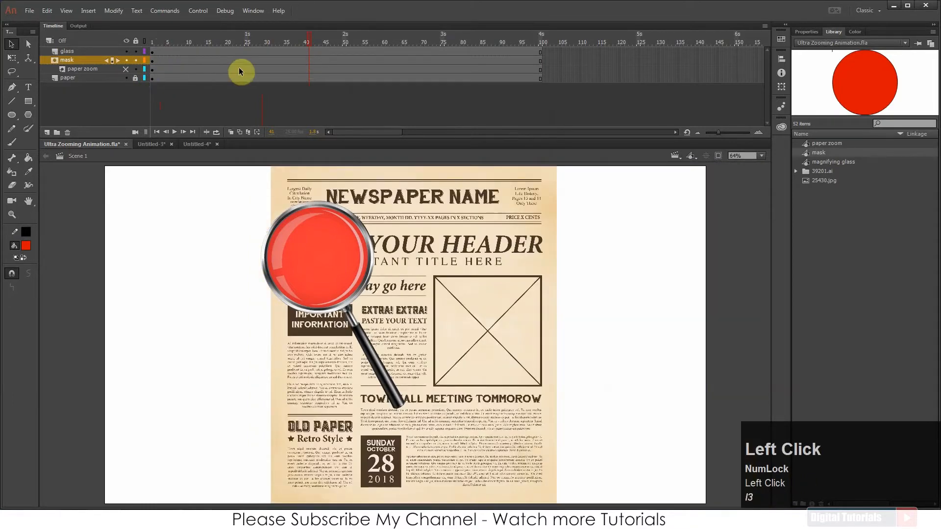
Insert keyframes at frame 40 on the glass, mask and paper zoom layers and create classic tweens leading up to them
click(306, 51)
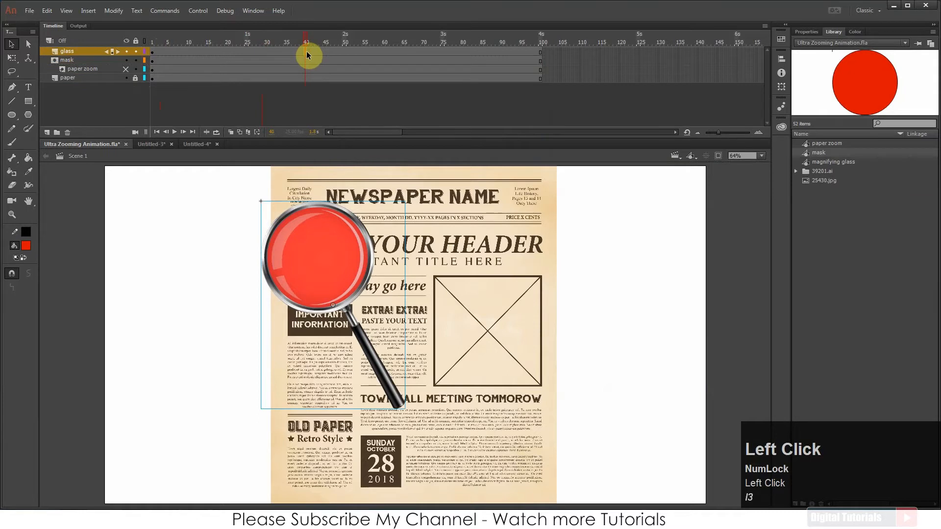
key(F6)
click(304, 60)
key(F6)
click(305, 68)
key(F6)
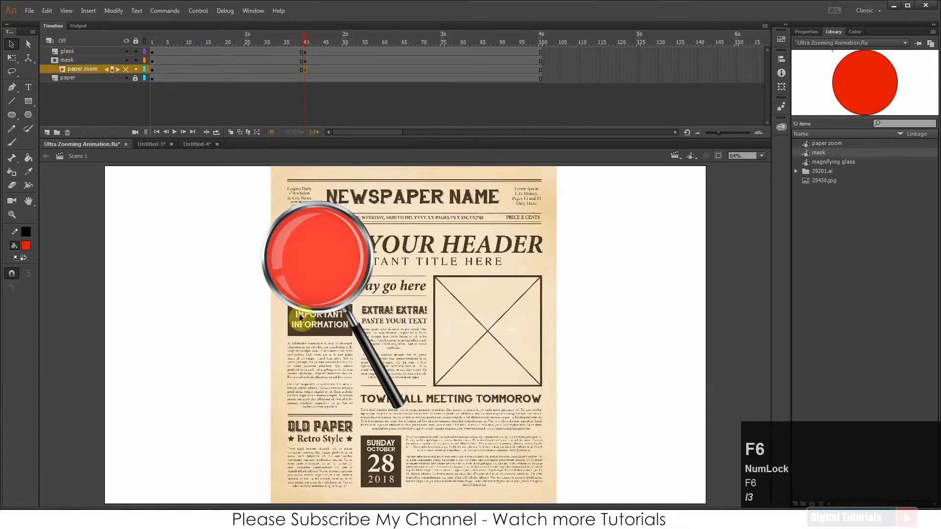
drag(215, 52, 234, 70)
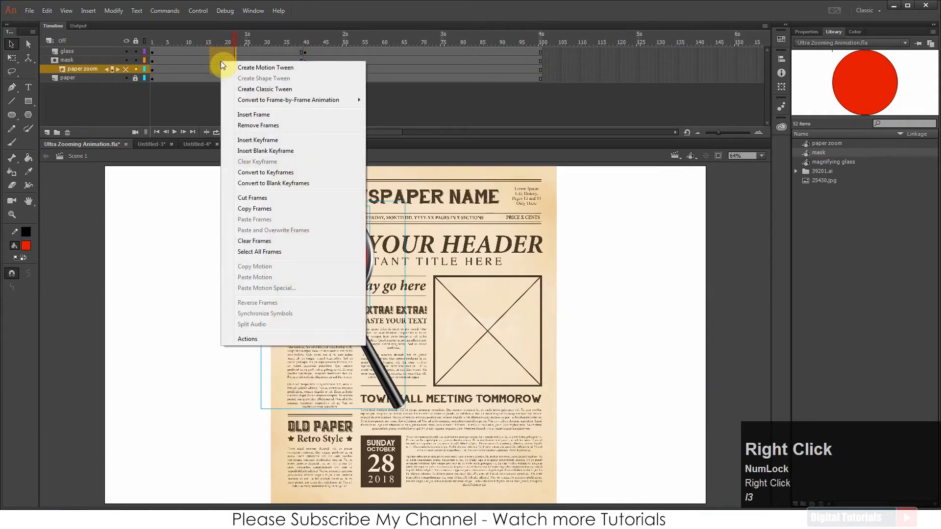
click(269, 91)
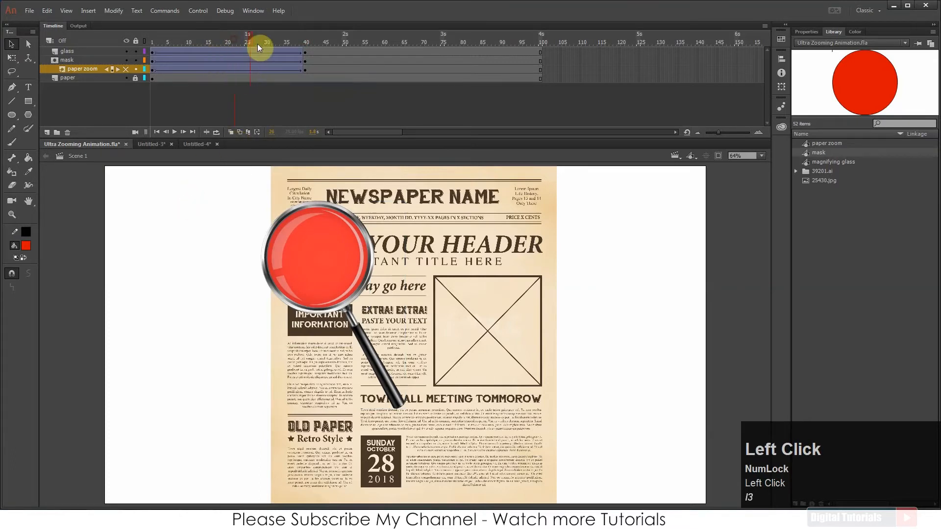
At frame 40, move the magnifying glass and mask circle together horizontally to the right side of the newspaper
click(305, 60)
key(shift+Right)
key(shift+Right)
key(shift+Right)
key(shift+Right)
key(shift+Right)
key(shift+Right)
key(shift+Right)
key(shift+Right)
key(shift+Right)
key(shift+Right)
key(shift+Right)
key(shift+Right)
key(shift+Right)
key(shift+Right)
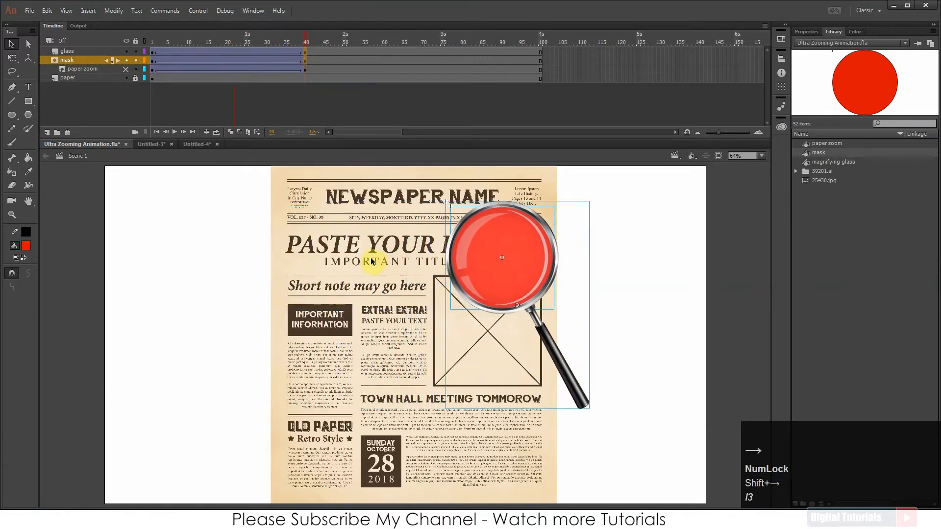
Display the mask layer as an outline and nudge the glass and mask circle slightly up over the word HEADER at frame 40
click(127, 70)
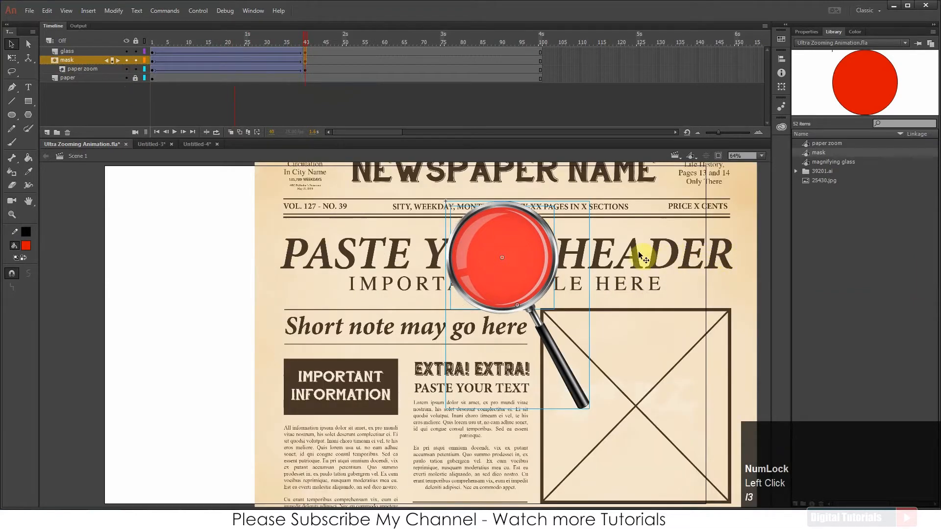
click(126, 69)
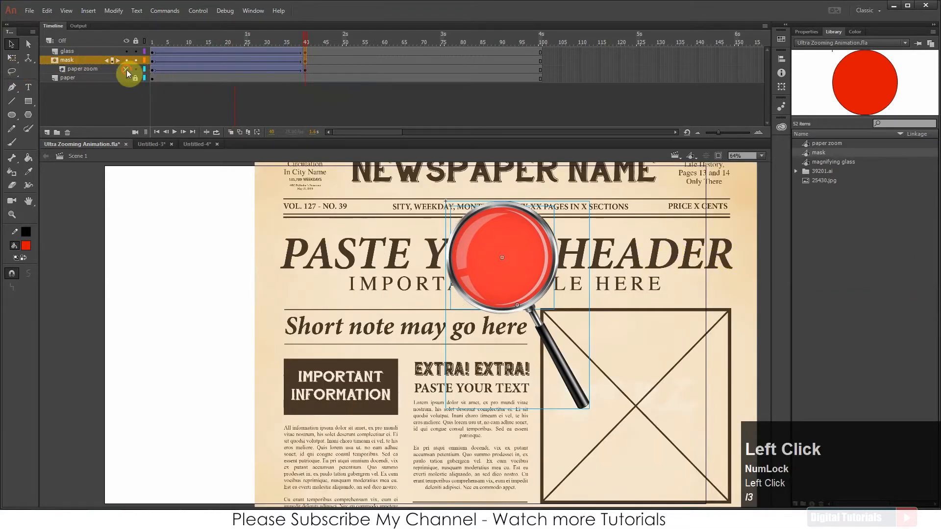
click(492, 242)
click(143, 61)
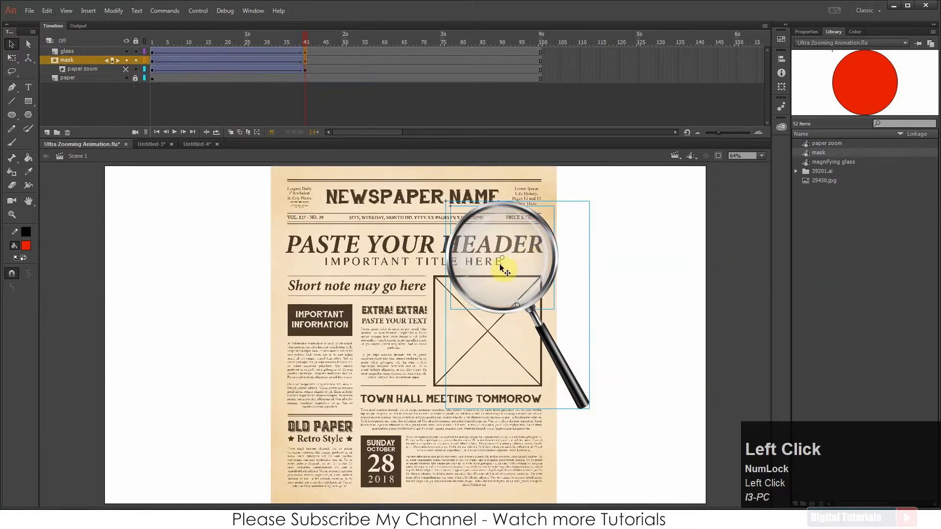
key(shift+Up)
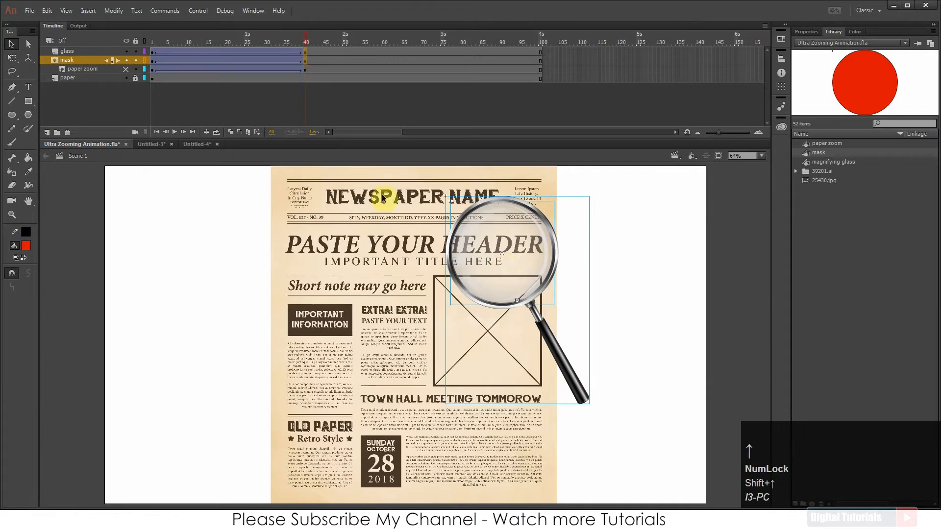
Play the magnifying glass animation from the start to check its speed across the headline
drag(236, 42, 142, 63)
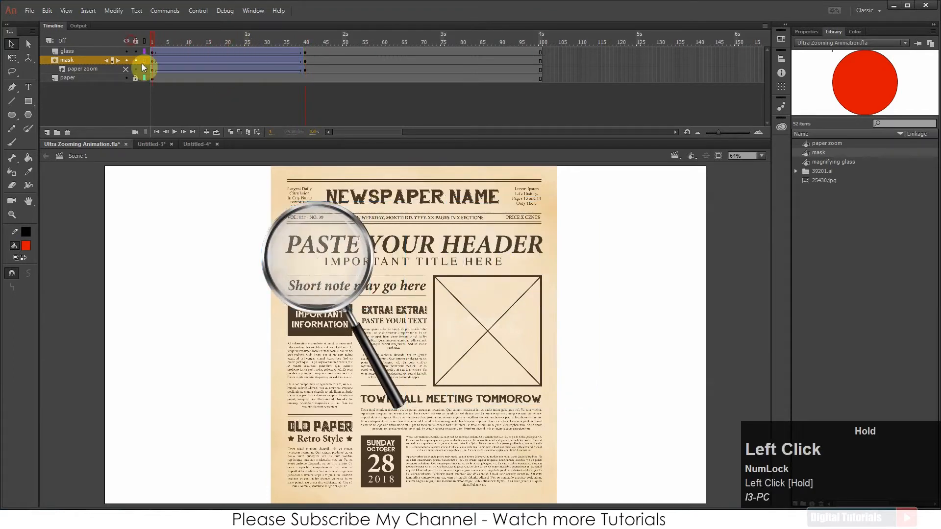
key(Return)
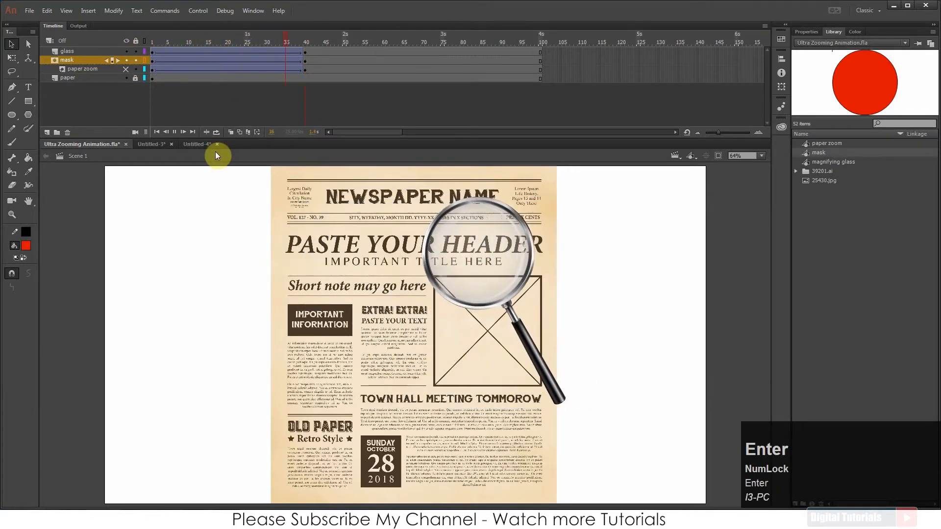
key(Return)
click(206, 40)
key(Return)
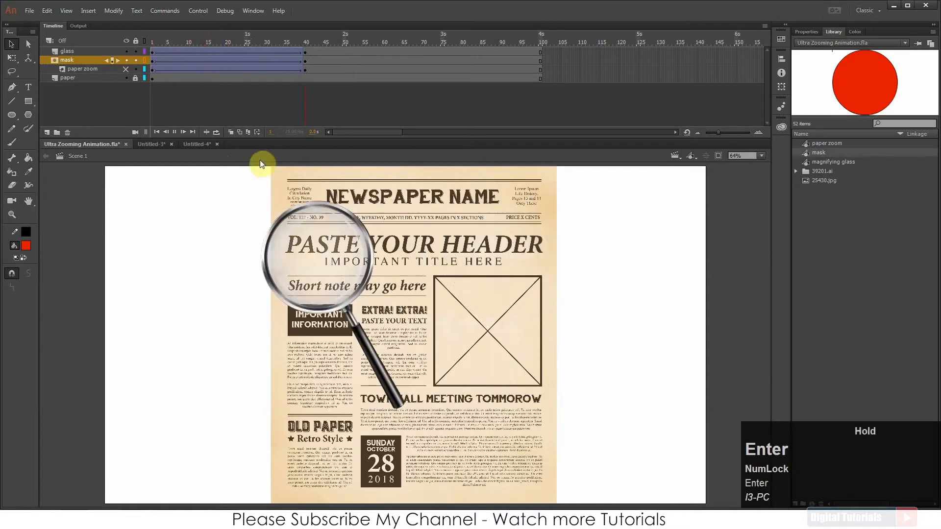
key(Return)
Insert five frames within the tweens so they end at frame 45, and replay the animation from the start
click(249, 69)
key(F5)
key(F5)
key(F5)
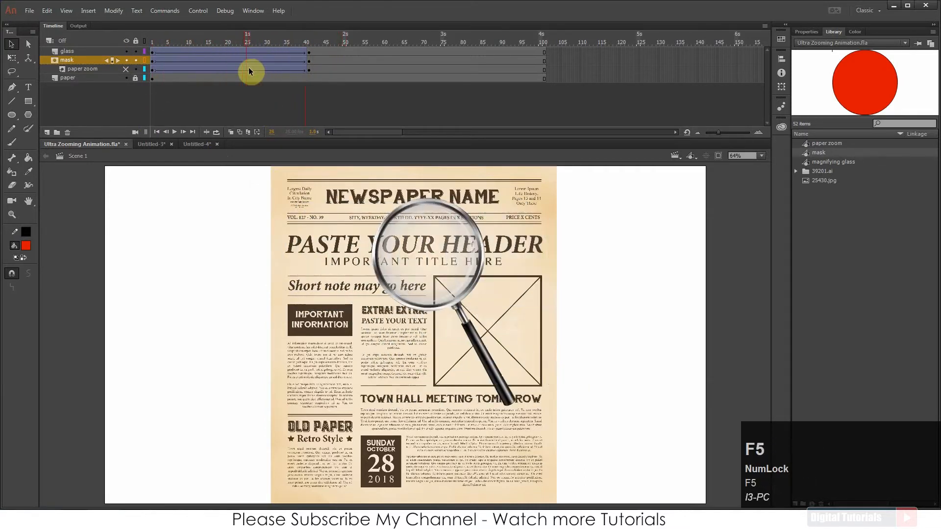
key(F5)
key(F5)
drag(271, 41, 119, 44)
key(Return)
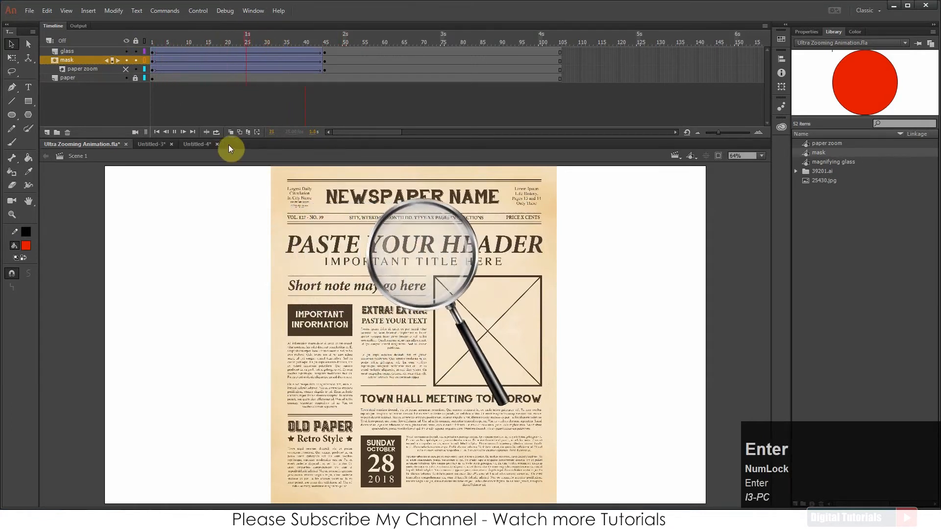
At frame 45, show the paper zoom layer and shift the enlarged newspaper left and slightly up, placing the end of HEADER under the lens
key(Return)
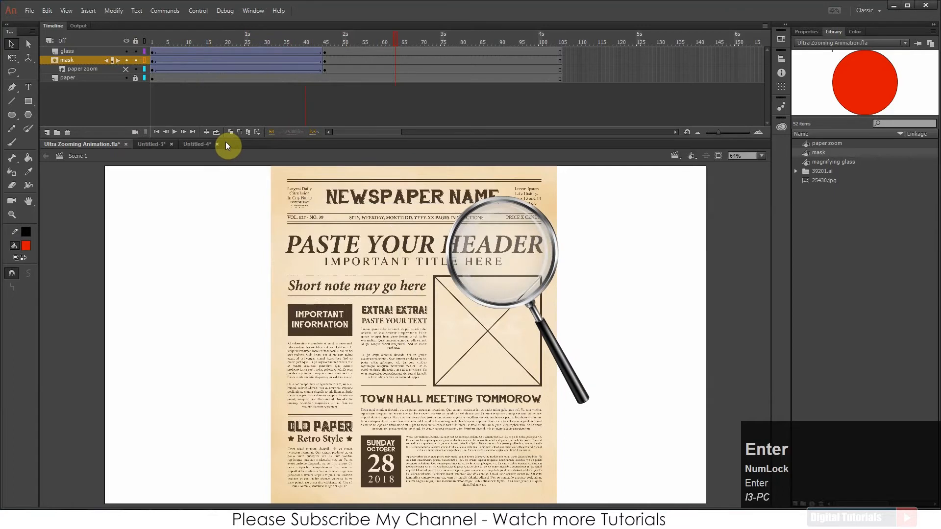
drag(242, 39, 321, 72)
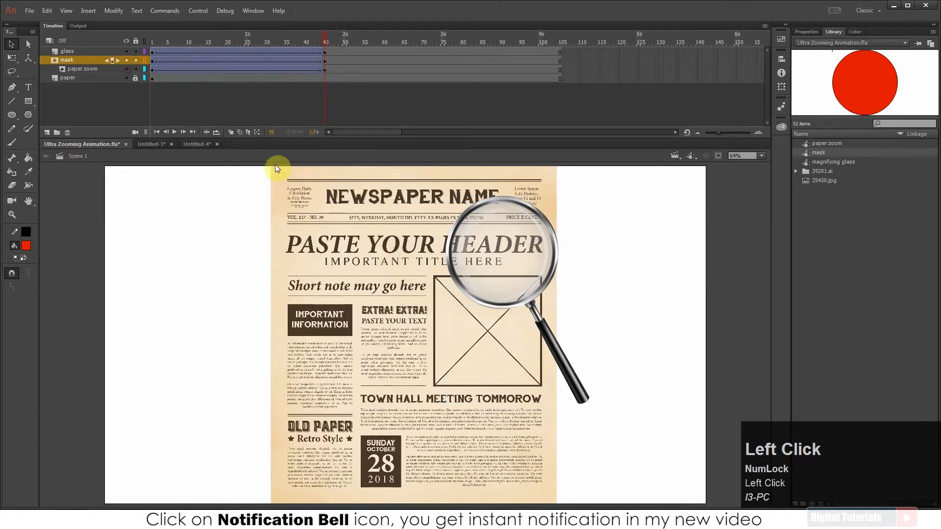
click(362, 265)
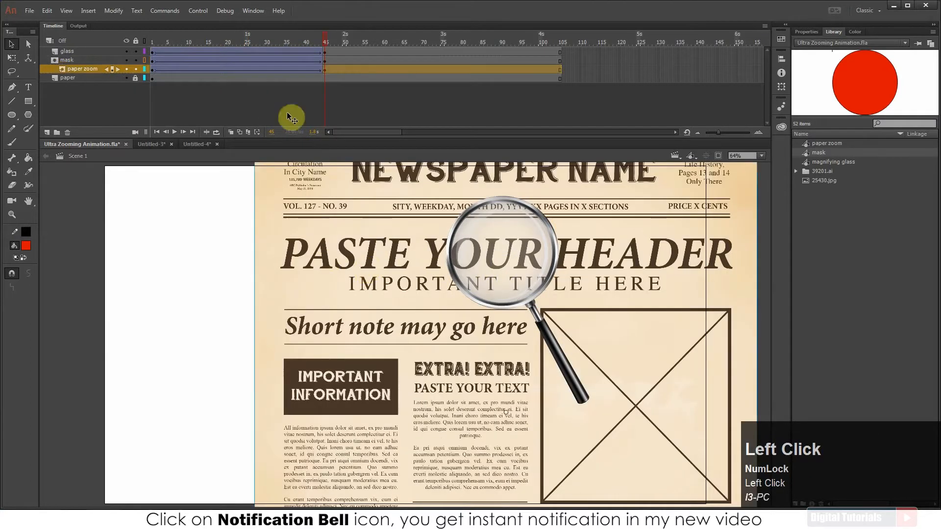
click(324, 69)
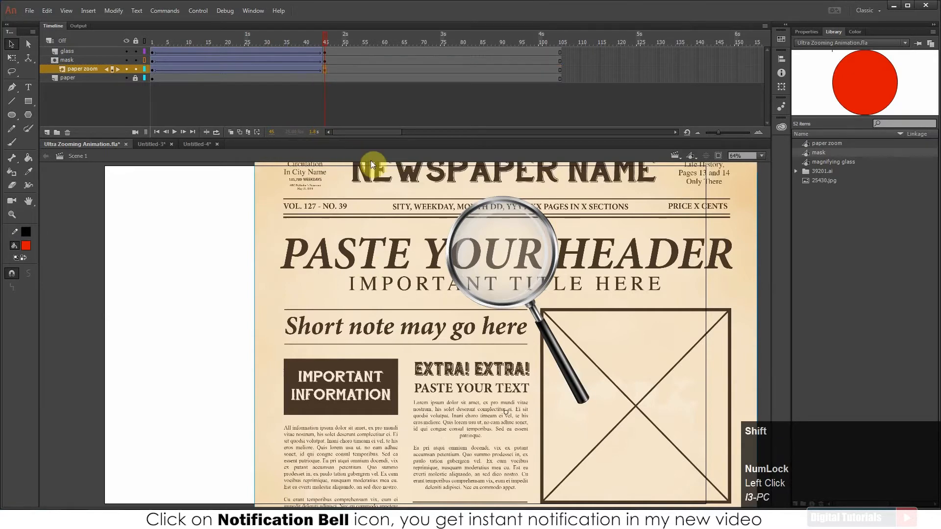
key(shift+Left)
key(shift+Left)
key(shift+Left)
key(shift+Left)
key(shift+Left)
key(shift+Left)
key(shift+Left)
key(shift+Left)
key(shift+Left)
key(shift+Left)
key(shift+Left)
key(shift+Left)
key(shift+Left)
key(shift+Left)
key(shift+Left)
key(shift+Left)
key(shift+Left)
key(shift+Left)
key(shift+Left)
key(shift+Left)
key(shift+Left)
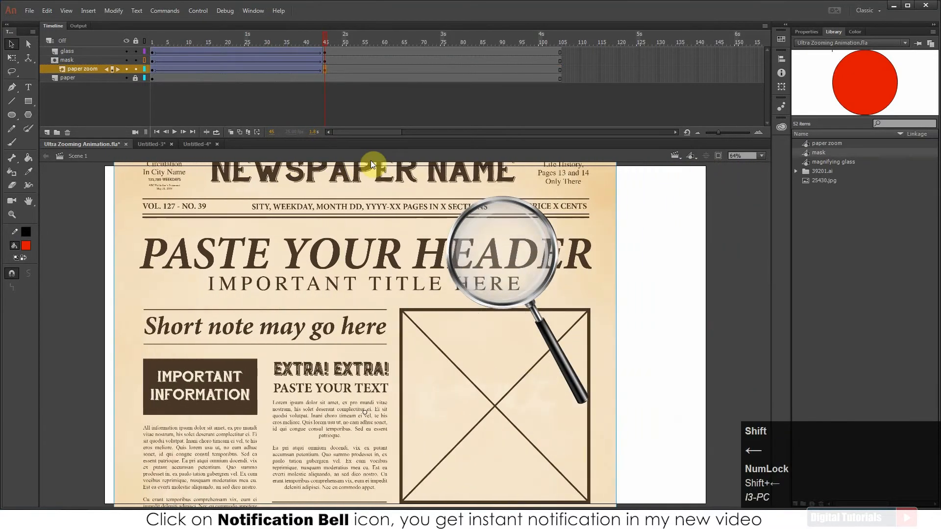
key(shift+Left)
key(shift+Left)
key(shift+Left)
key(shift+Left)
key(shift+Left)
key(shift+Left)
key(shift+Left)
key(shift+Left)
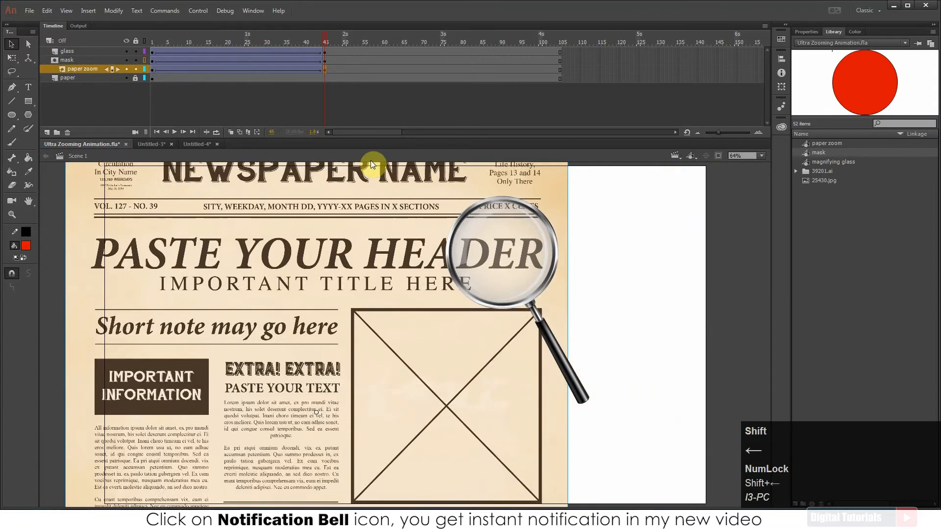
key(shift+Down)
key(shift+Down)
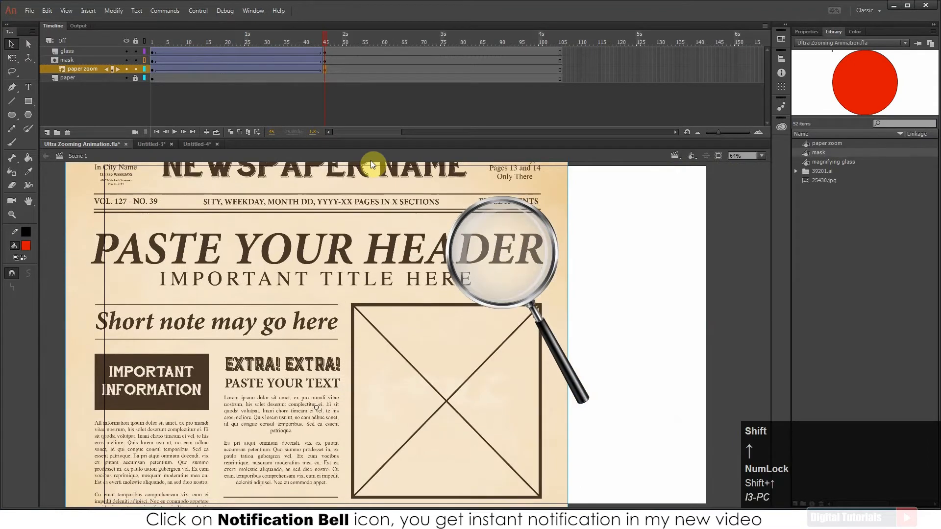
key(Left)
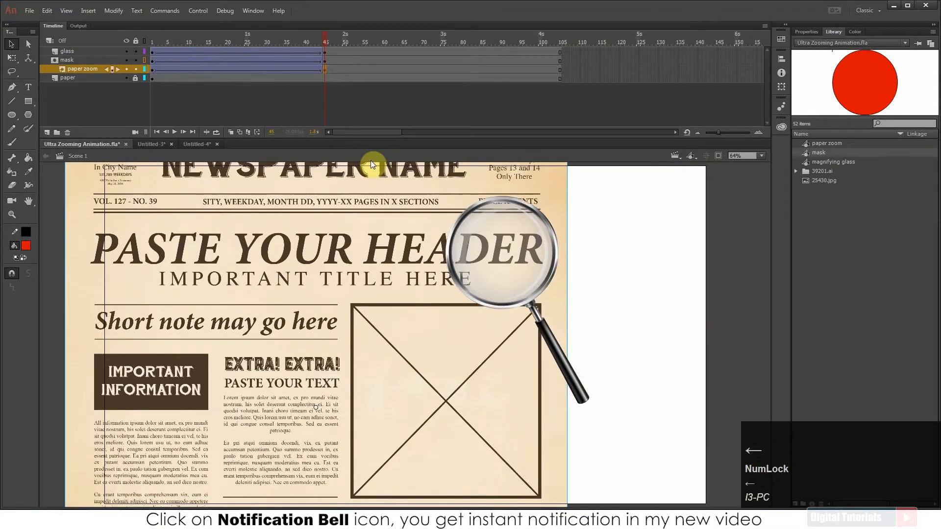
Play the animation from frame 1 to check how the enlarged newspaper moves with the glass
drag(318, 40, 146, 48)
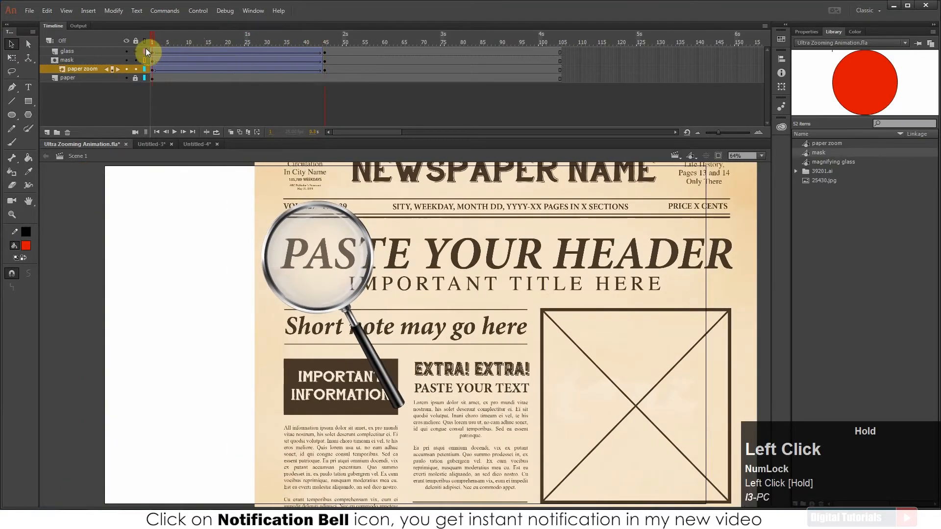
key(Return)
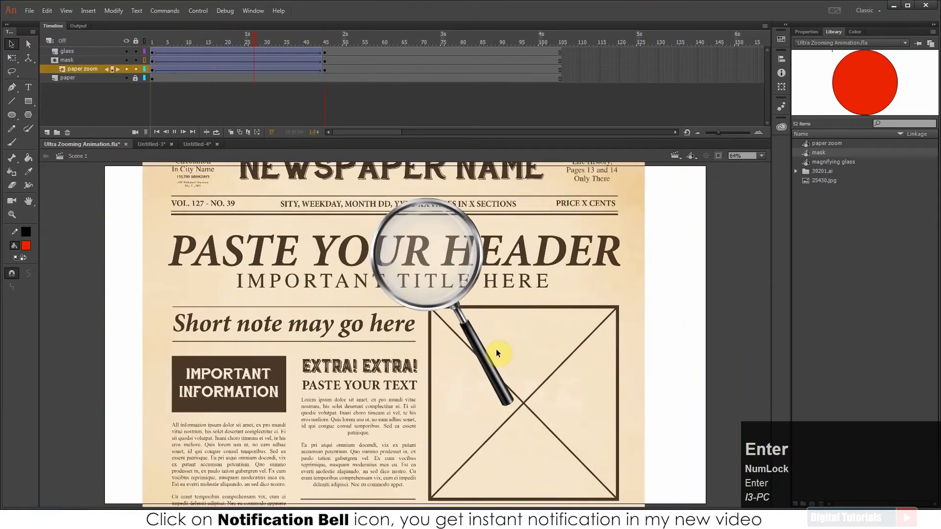
key(Return)
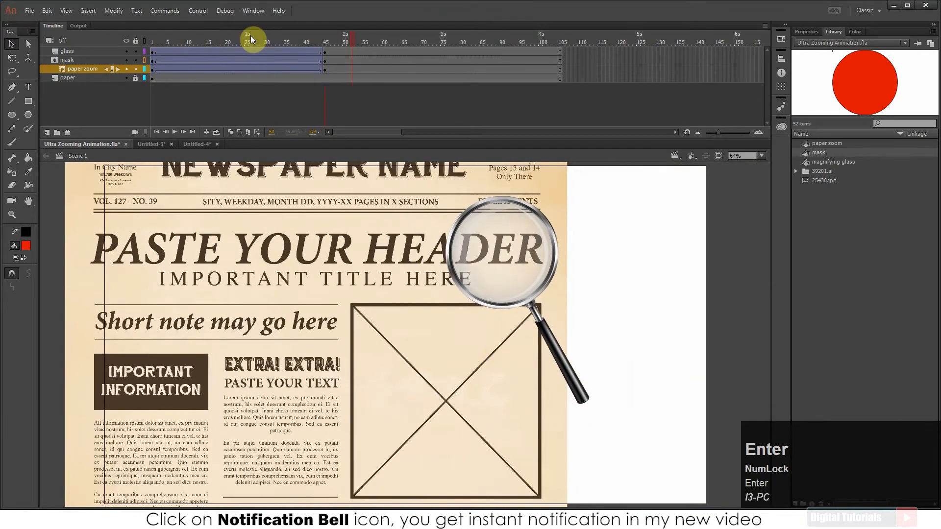
Insert frames within the tweens on all layers so they end at about frame 70, and replay the animation from the start
click(244, 45)
key(F5)
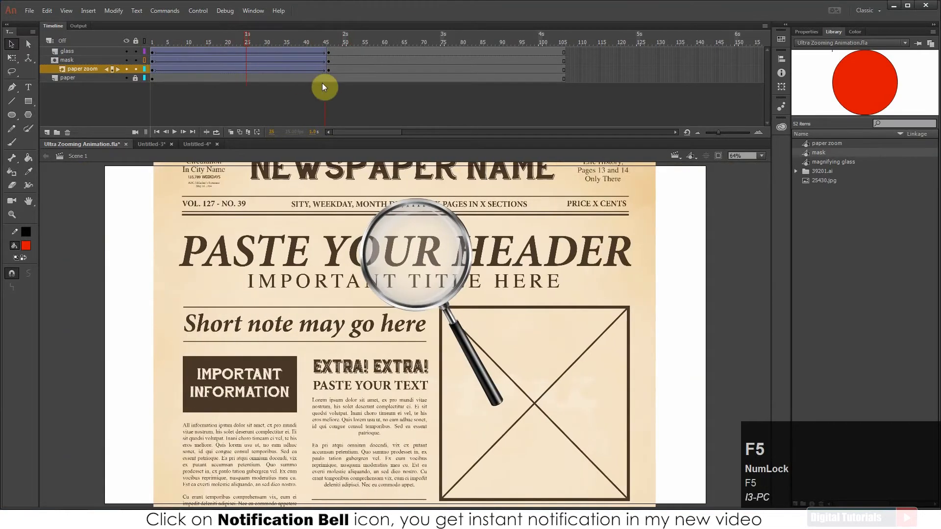
key(F5)
key(F5)
key(F5)
key(F5)
key(F5)
key(F5)
key(F5)
key(F5)
key(F5)
key(F5)
key(F5)
key(F5)
key(F5)
key(F5)
key(F5)
key(F5)
key(F5)
key(F5)
key(F5)
key(F5)
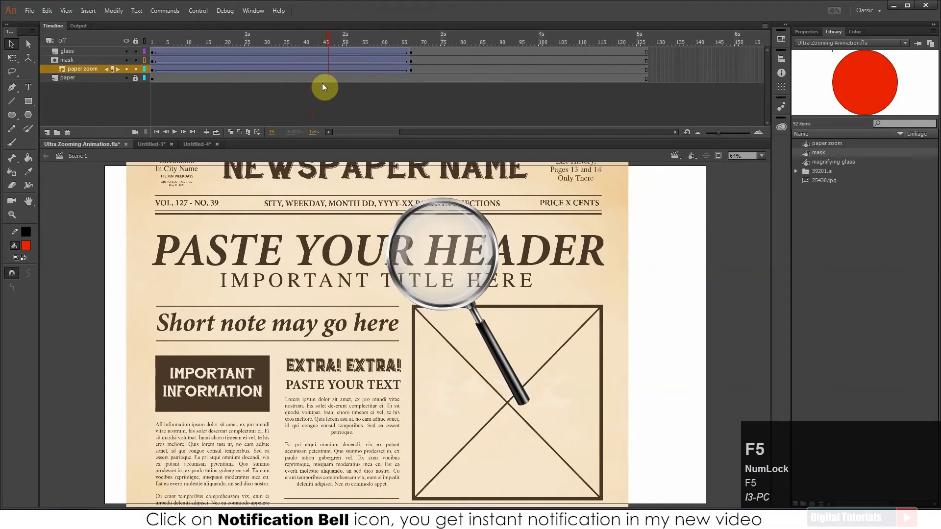
key(F5)
key(F5)
key(F5)
drag(357, 38, 100, 74)
key(Return)
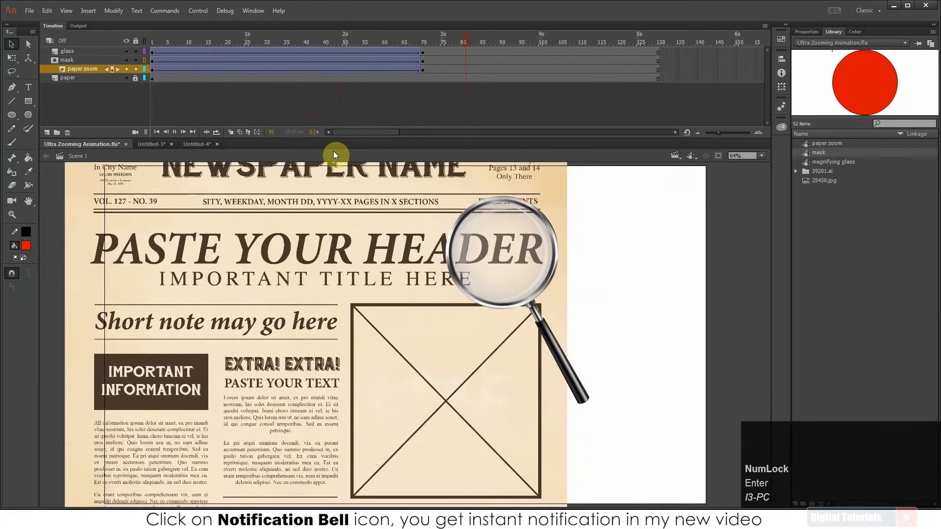
key(Return)
Slow the movement further by inserting frames until the tweens end at about frame 91, and replay from the start
click(211, 42)
key(F5)
key(F5)
key(F5)
key(F5)
key(F5)
key(F5)
key(F5)
key(F5)
key(F5)
key(F5)
key(F5)
key(F5)
key(F5)
key(F5)
key(F5)
key(F5)
key(F5)
key(F5)
key(F5)
key(F5)
key(F5)
click(280, 46)
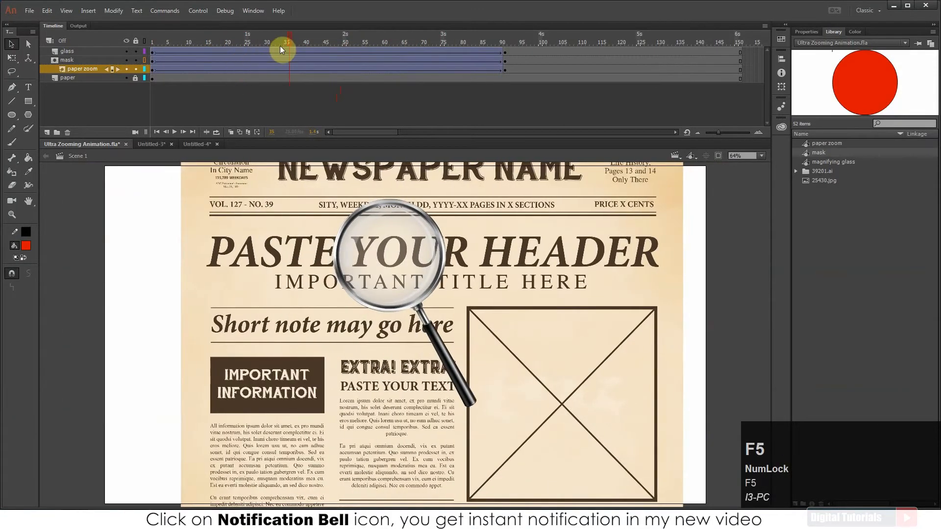
drag(209, 42, 135, 66)
key(Return)
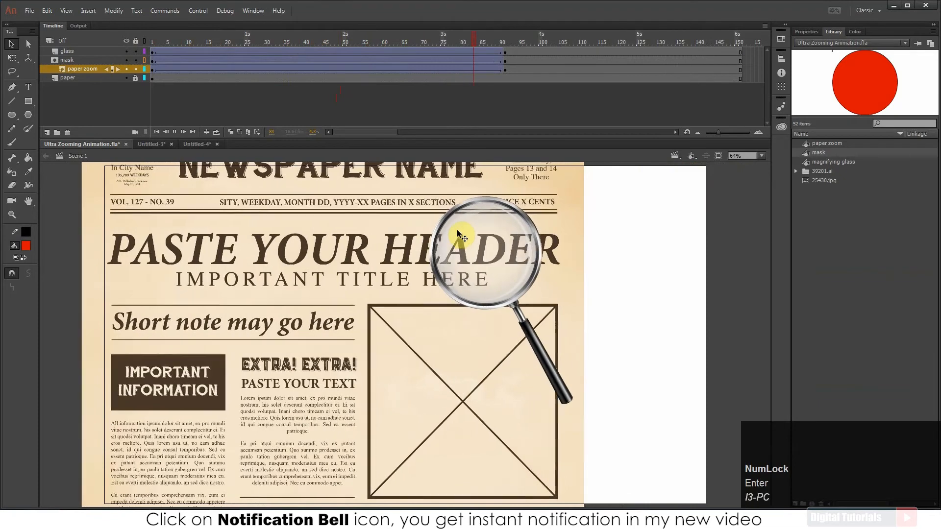
key(Return)
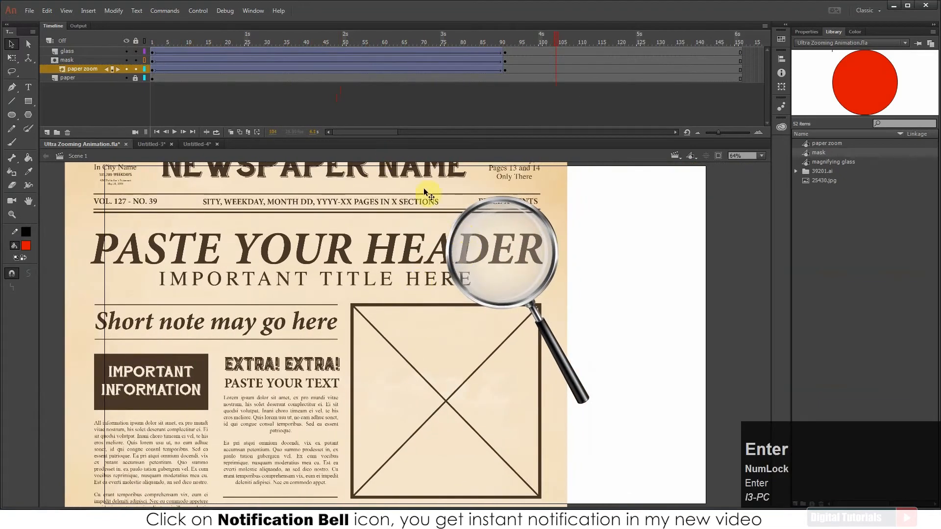
Lock the mask and paper zoom layers and preview the masked zoom animation from frame 1
click(135, 69)
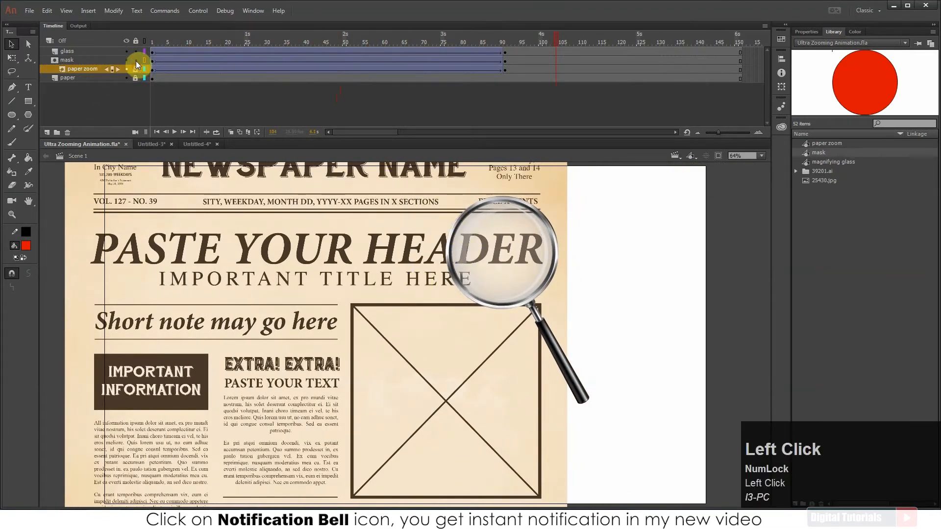
click(135, 59)
click(195, 42)
drag(177, 41, 140, 42)
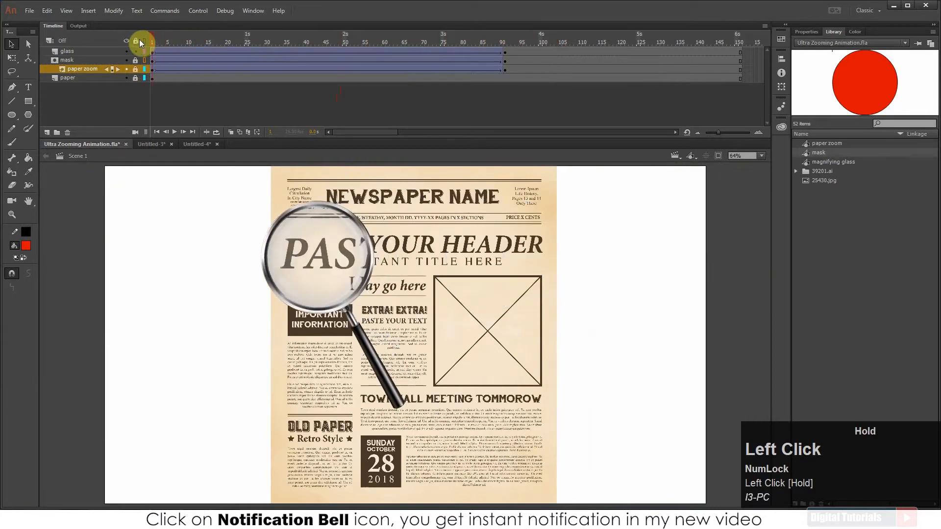
key(Return)
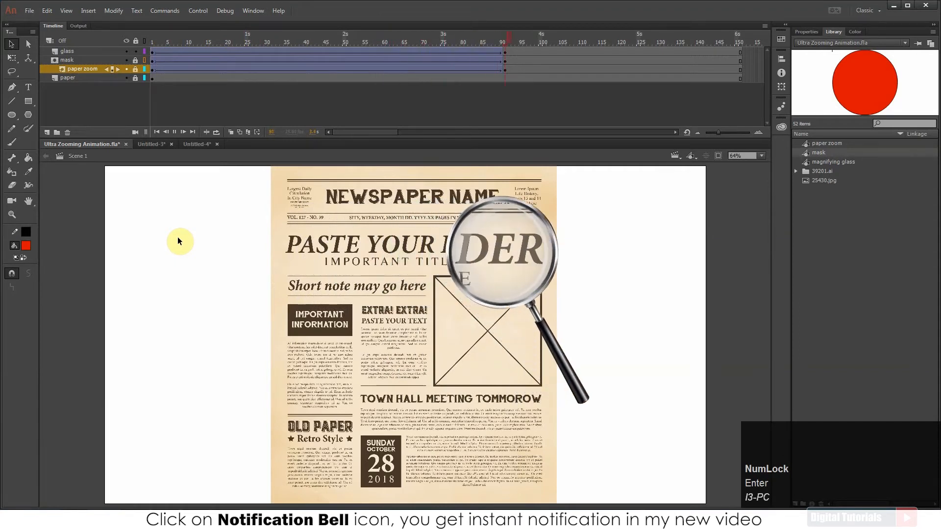
key(Return)
Unlock the mask and paper zoom layers and insert keyframes on the glass, mask and paper zoom layers at frame 98
drag(240, 39, 517, 81)
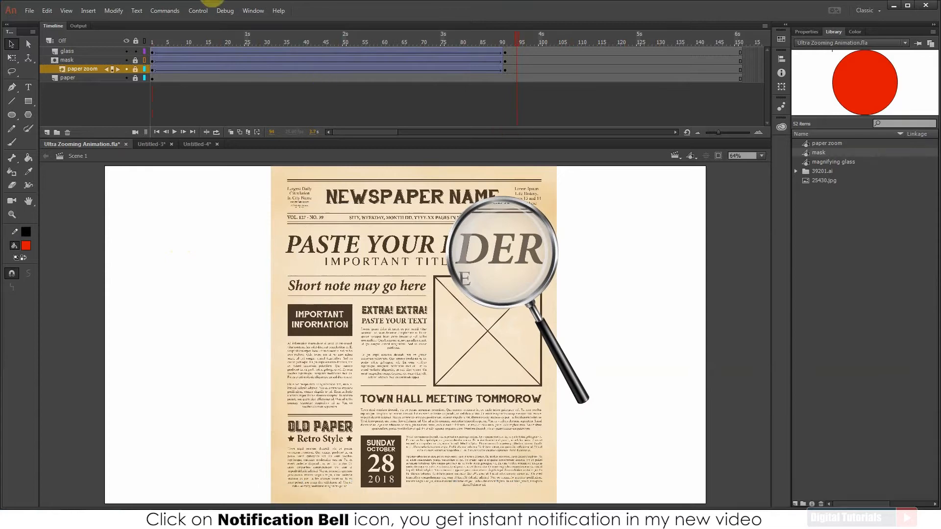
click(136, 69)
click(137, 59)
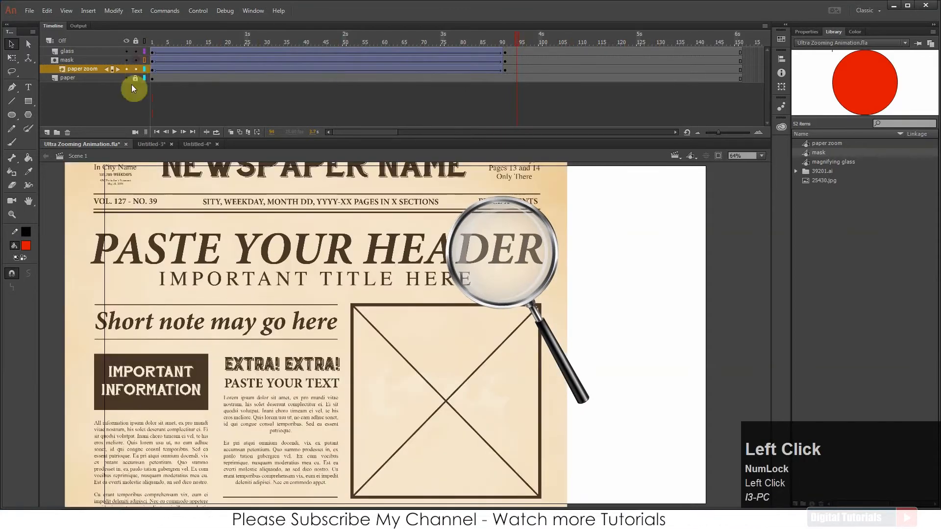
click(536, 48)
click(533, 69)
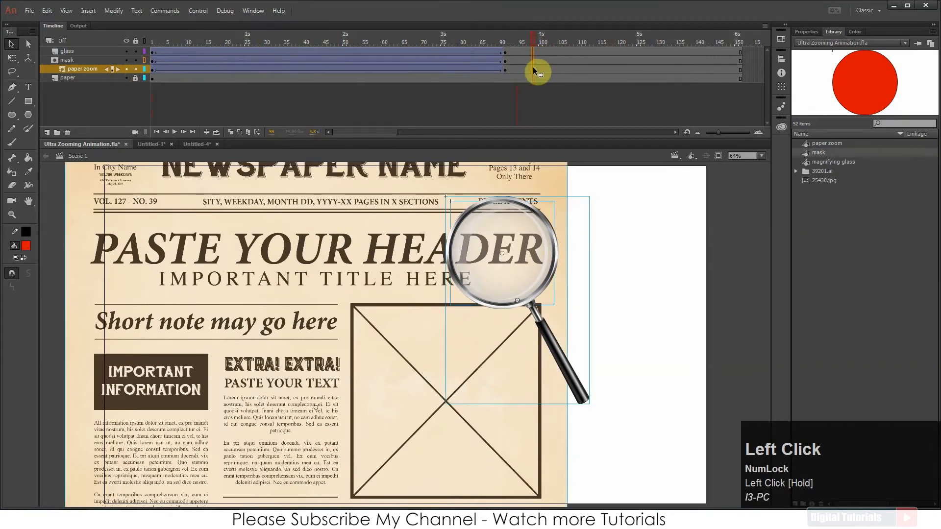
key(F6)
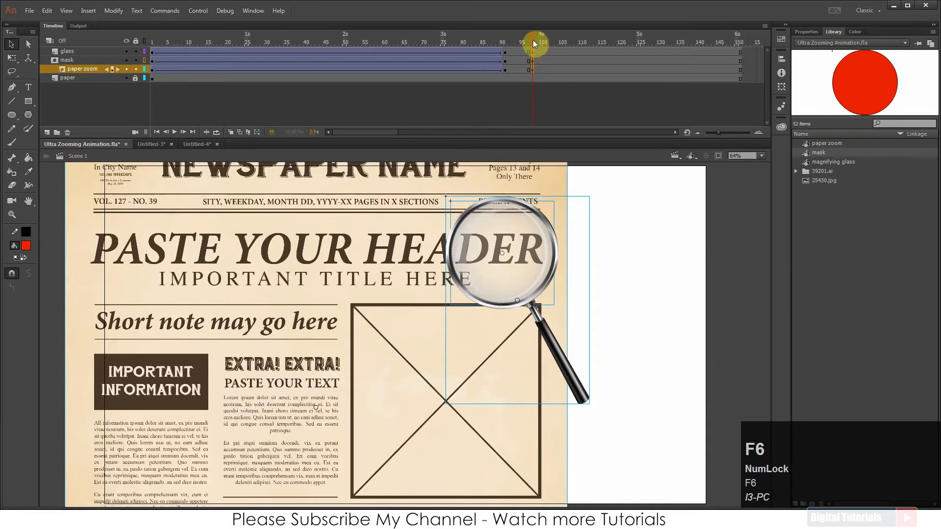
Insert keyframes at frame 107 on the glass, mask and paper zoom layers, and create classic tweens between frames 98 and 107
click(549, 42)
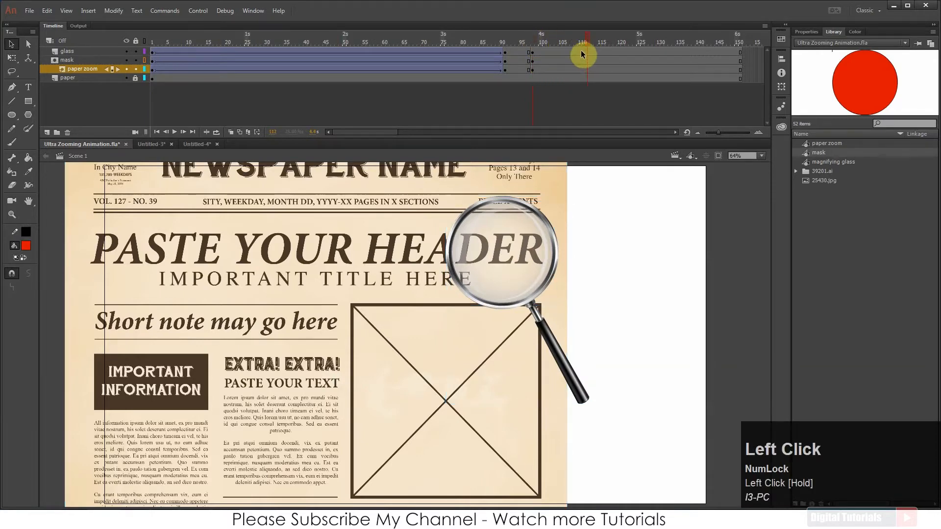
click(567, 68)
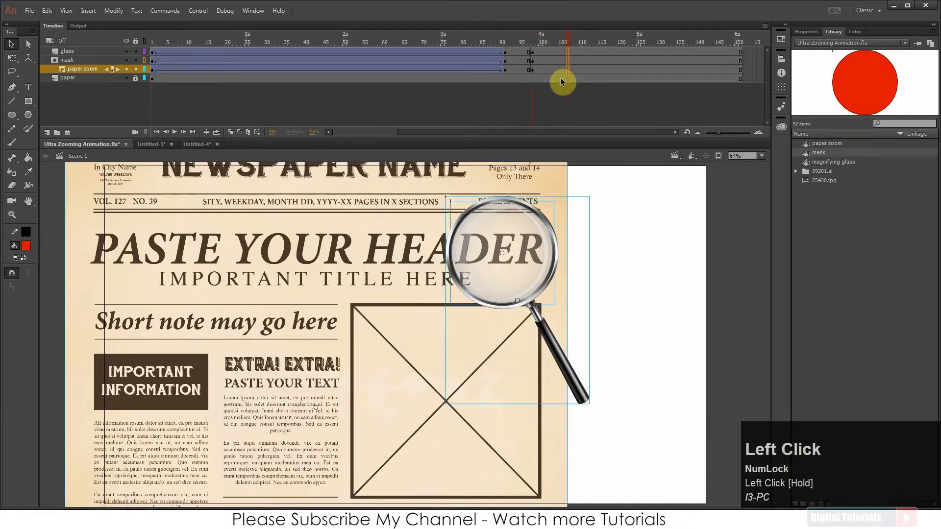
key(F6)
click(544, 58)
drag(554, 68, 554, 68)
right_click(545, 67)
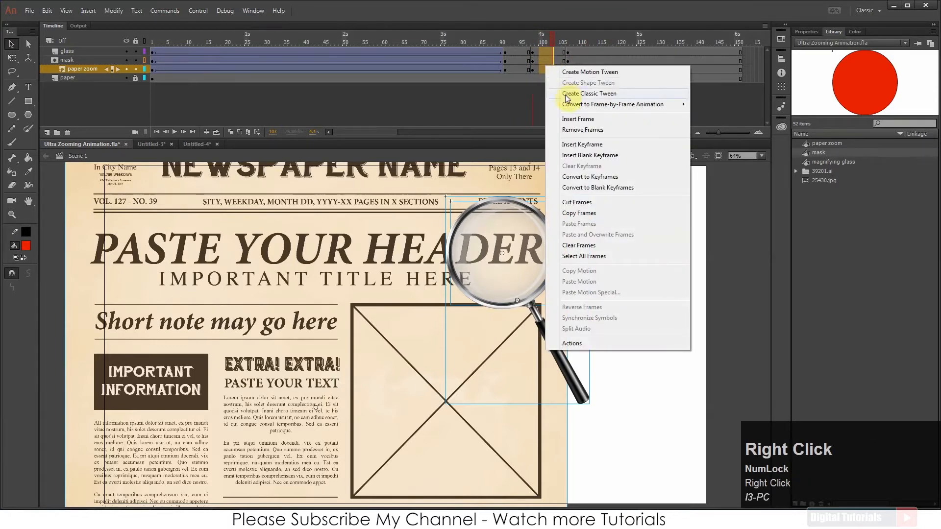
click(597, 96)
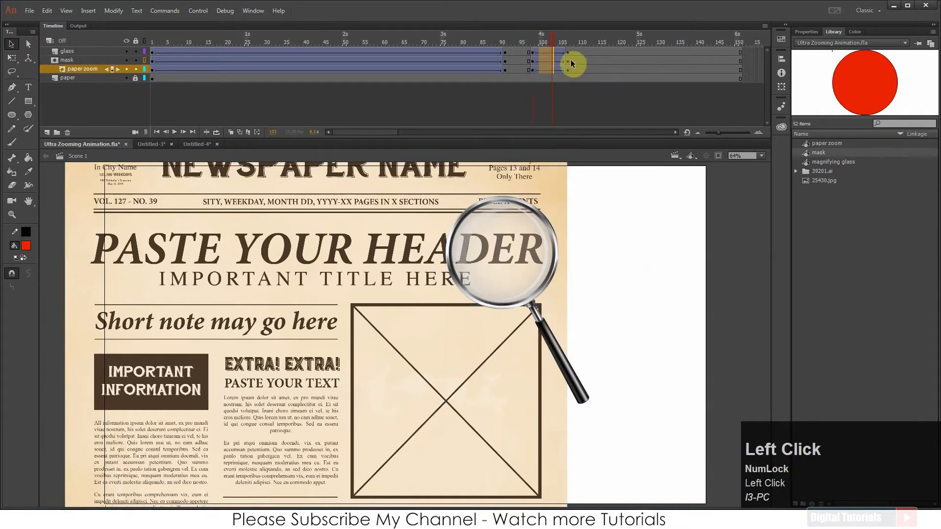
At frame 107, scale the magnifying glass and mask circle together to 110% and check the enlargement along the timeline
drag(541, 43, 569, 47)
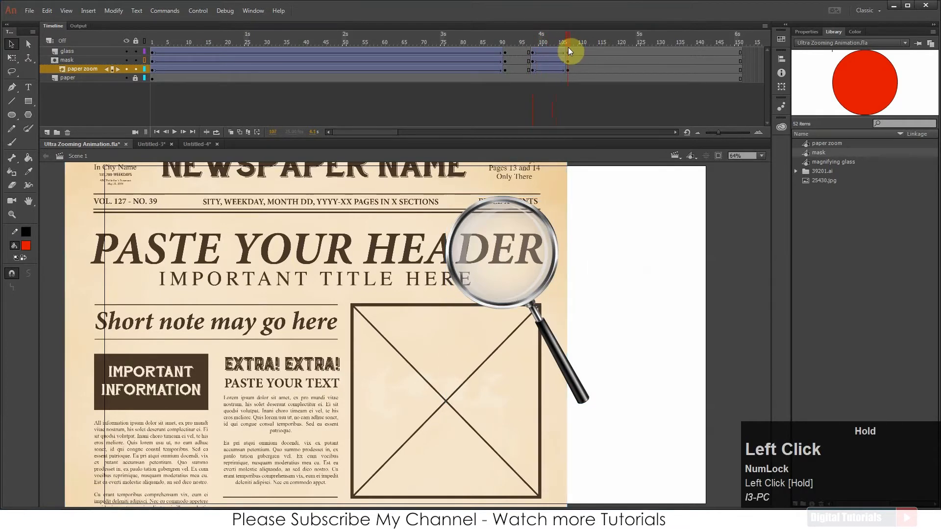
click(568, 66)
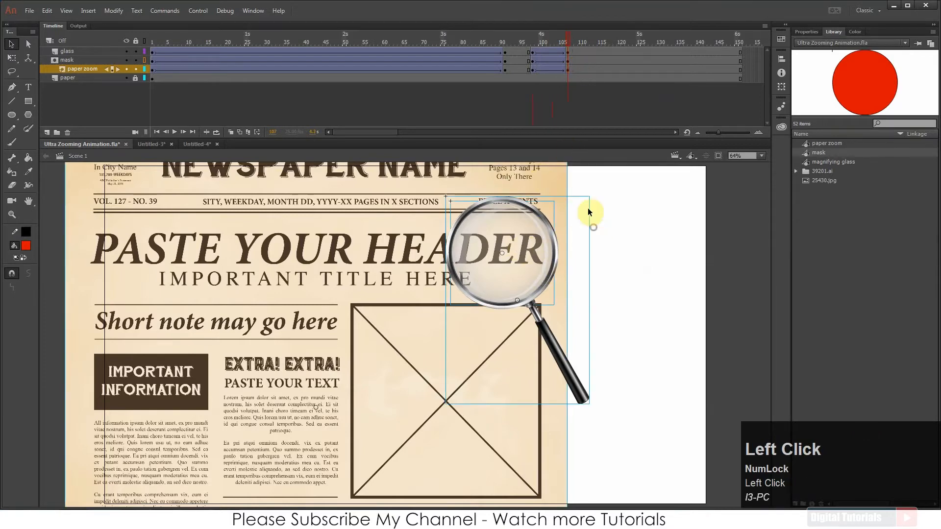
click(570, 59)
click(562, 237)
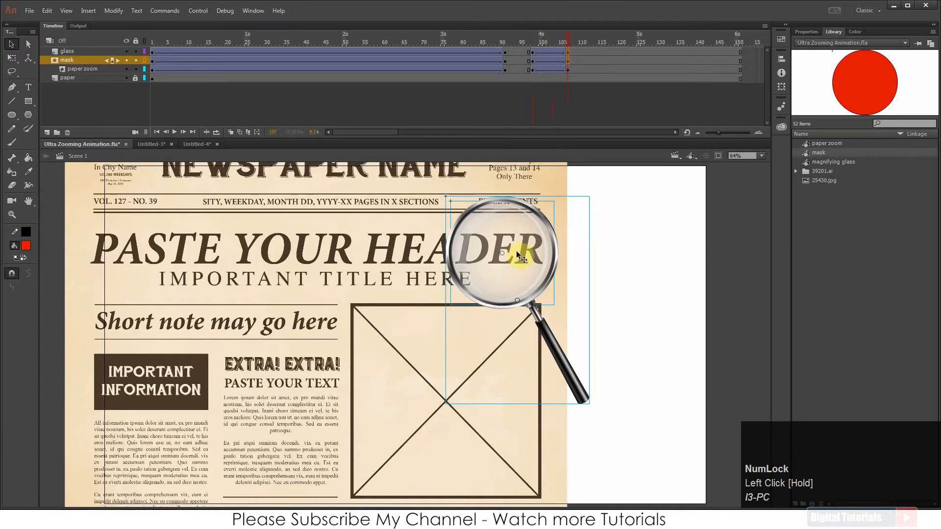
key(ctrl)
key(ctrl+alt+s)
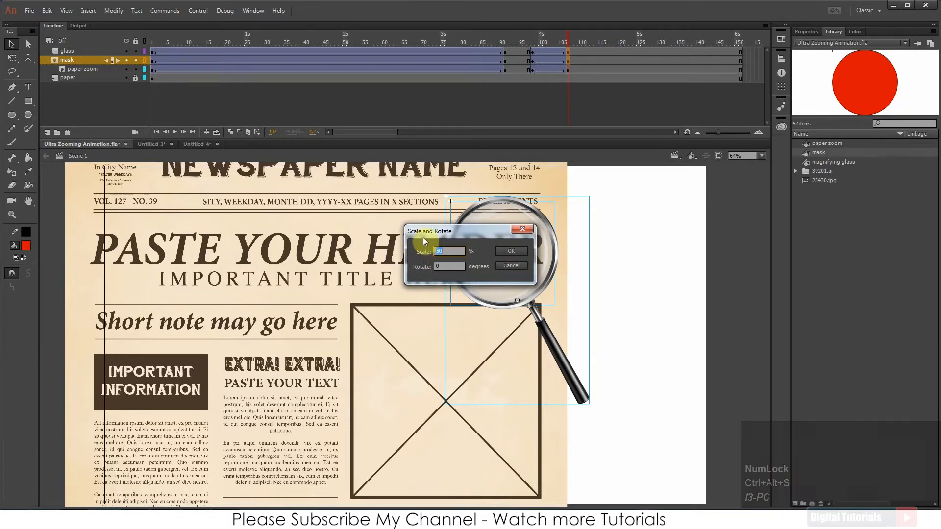
click(448, 252)
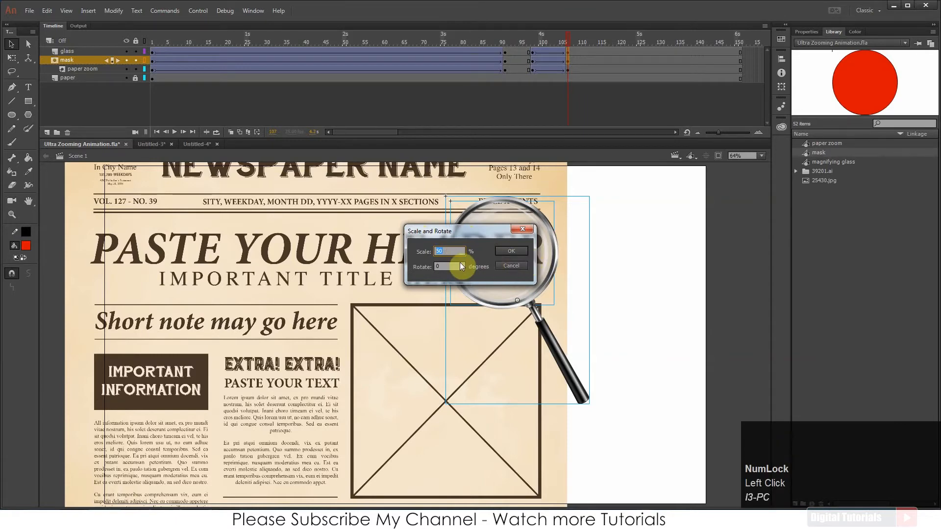
text(11)
key(Return)
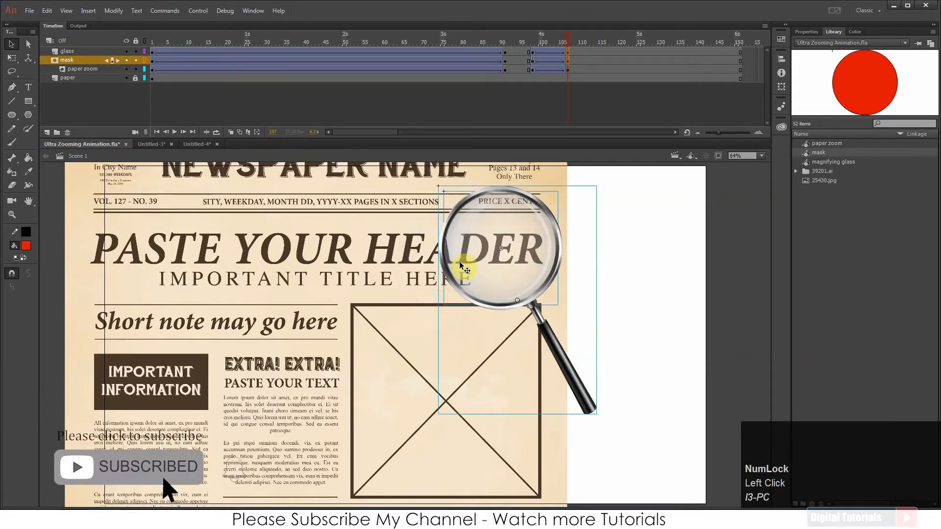
mouse_move(555, 40)
mouse_down()
mouse_move(536, 41)
mouse_move(569, 47)
mouse_up()
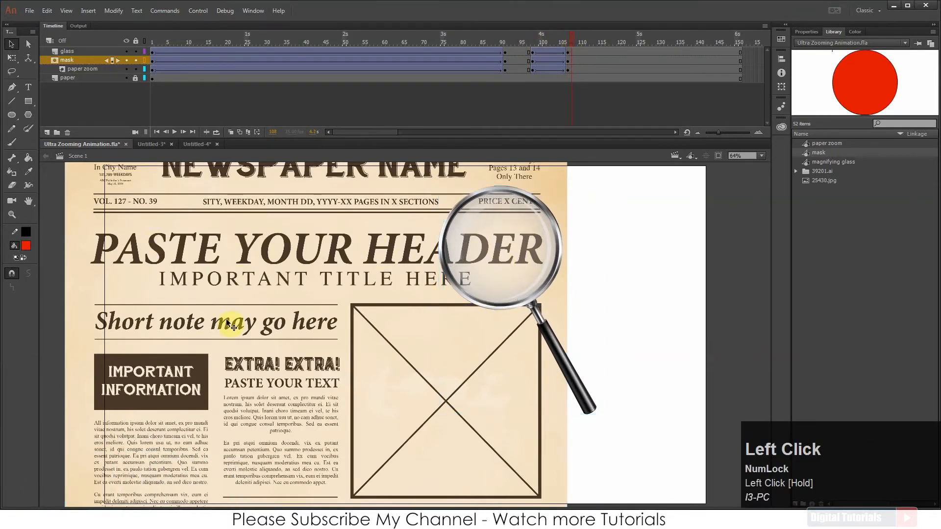
Scale down the enlarged newspaper at the paper zoom layer's frame 107 keyframe
click(199, 296)
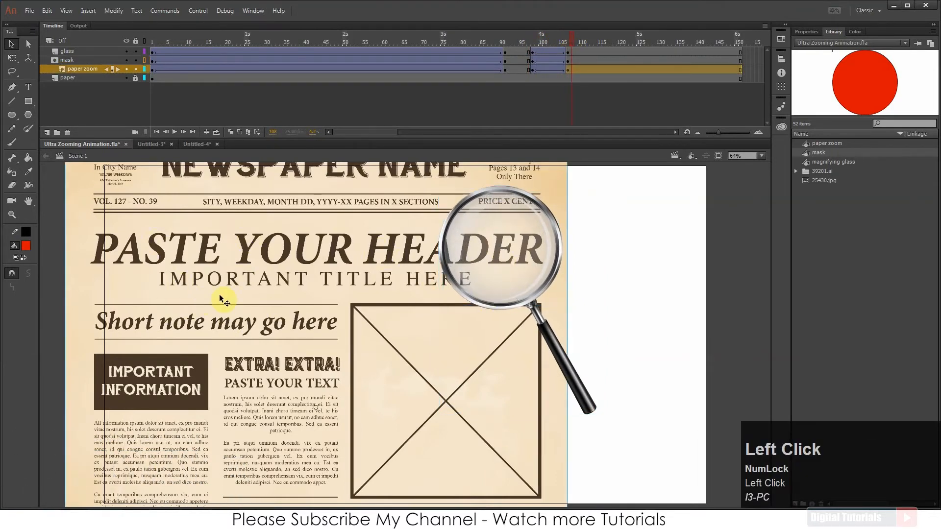
click(569, 69)
key(ctrl+alt+s)
text(9)
key(Return)
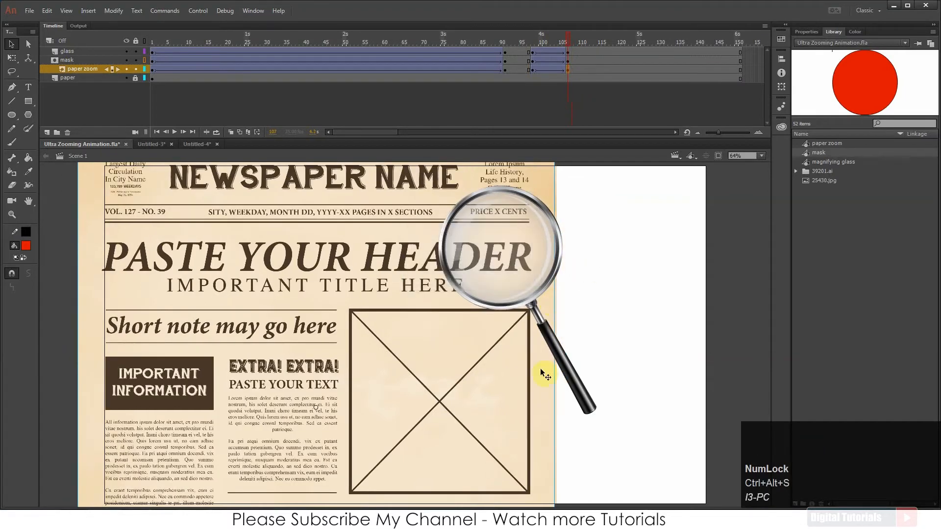
Nudge the enlarged newspaper right and slightly up so the headline lines up within the magnifying glass at frame 107
click(461, 351)
key(shift+Right)
key(Up)
key(Up)
key(Up)
key(Up)
key(Up)
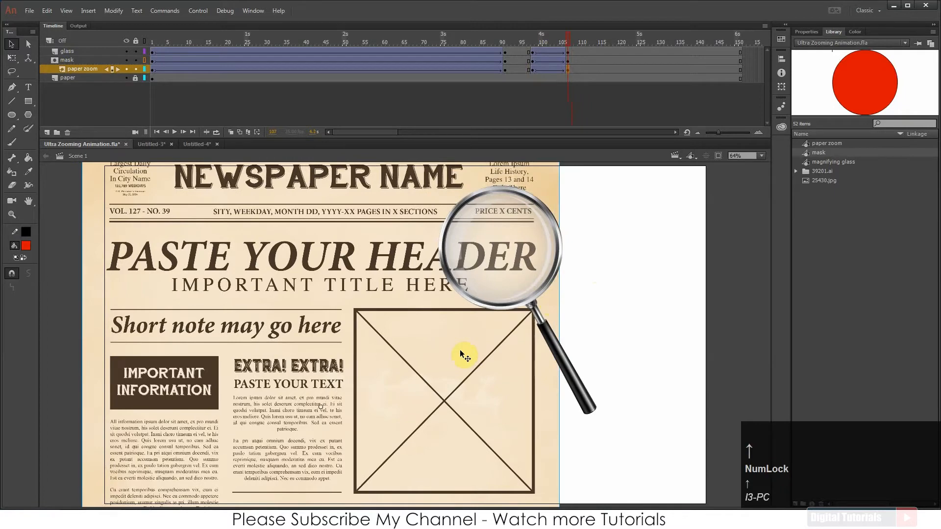
key(Right)
Move the enlarged newspaper a little higher on the frame 107 keyframe and replay the glass enlargement to check the alignment
mouse_move(540, 36)
mouse_down()
mouse_move(526, 31)
mouse_move(534, 39)
mouse_up()
key(Return)
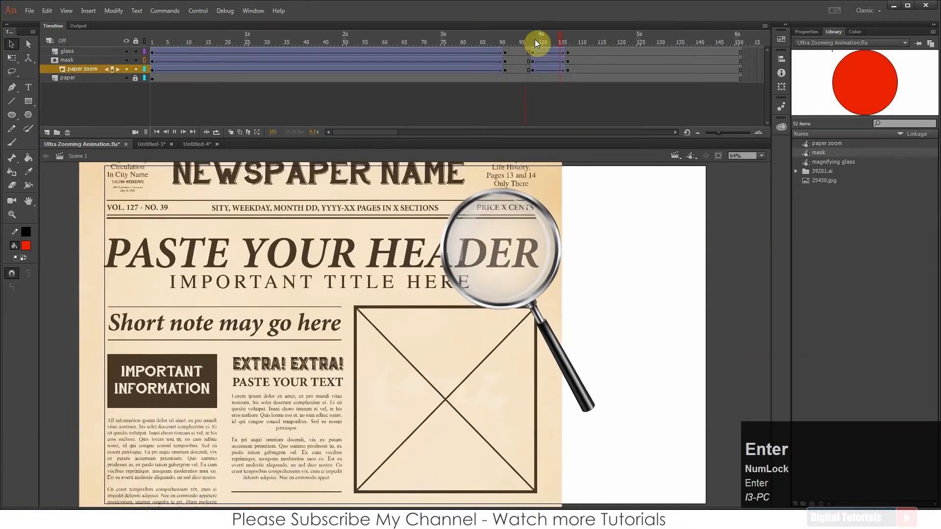
click(375, 308)
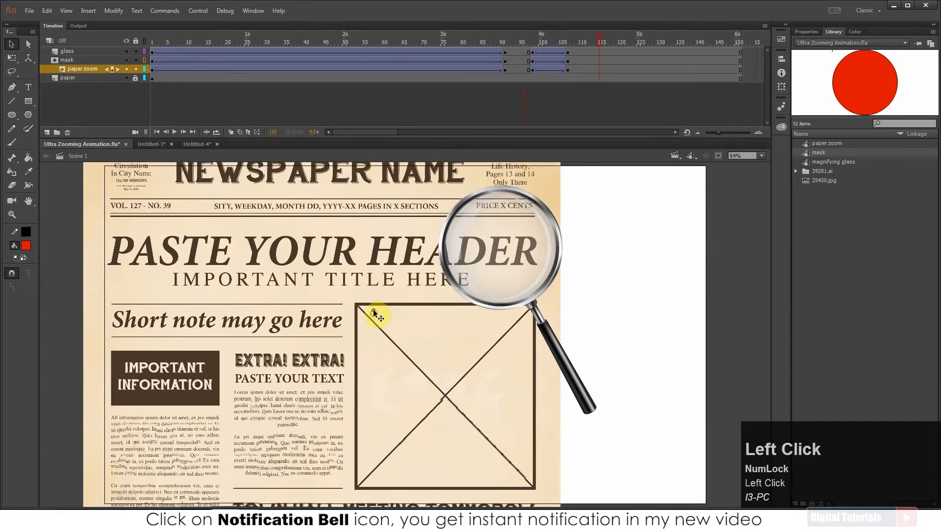
click(513, 46)
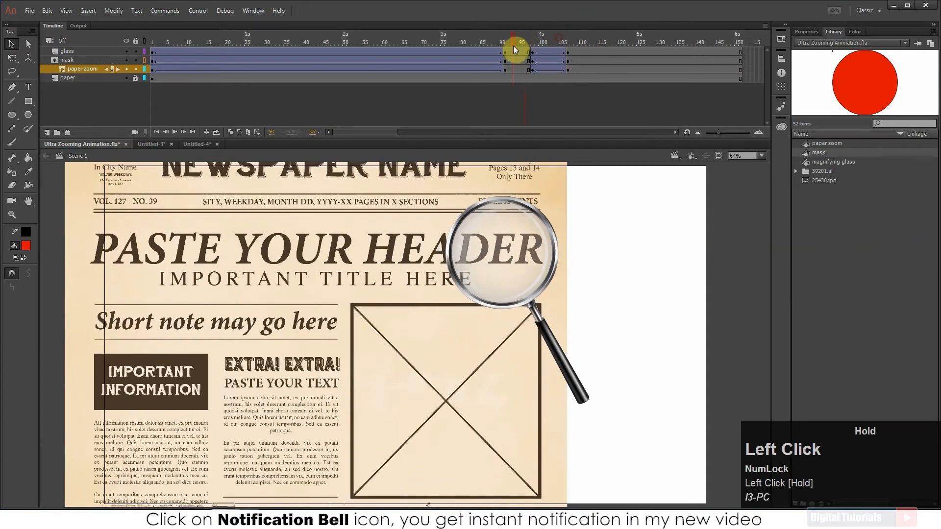
key(Return)
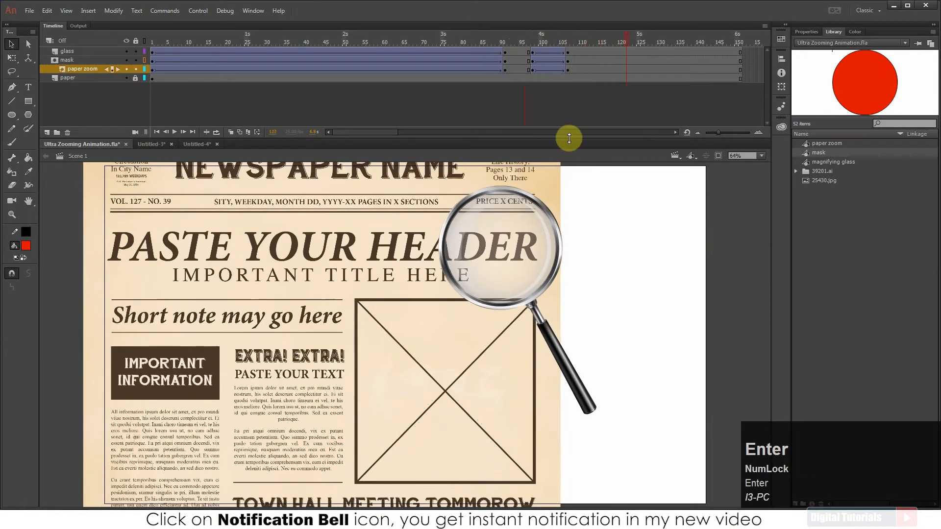
click(508, 44)
key(Return)
Lock the mask and paper zoom layers and preview the masked animation around the enlargement and from frame 1
click(136, 59)
click(136, 69)
click(502, 41)
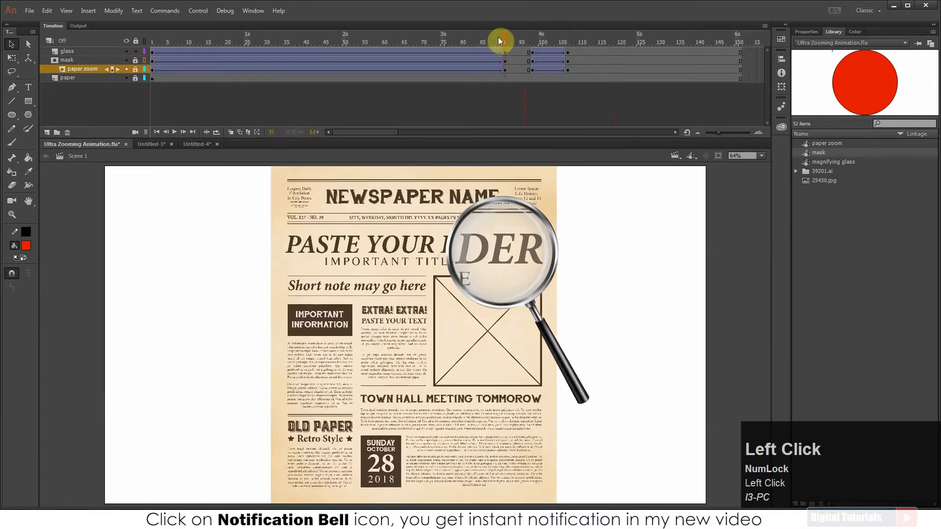
key(Return)
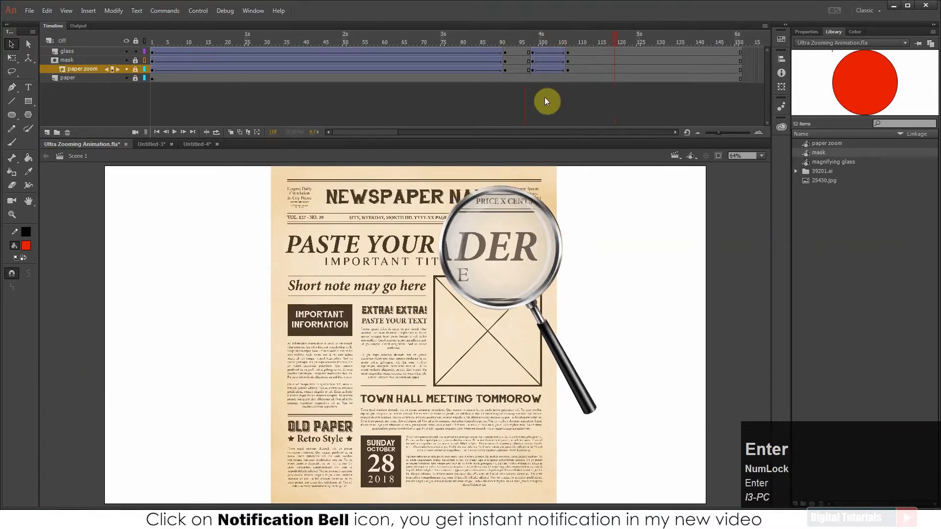
click(516, 41)
key(Return)
drag(316, 40, 116, 79)
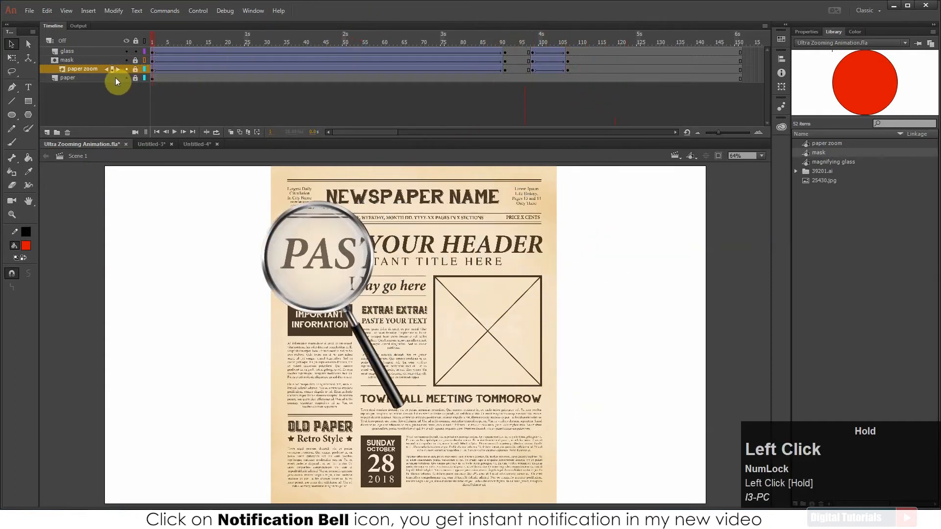
key(Return)
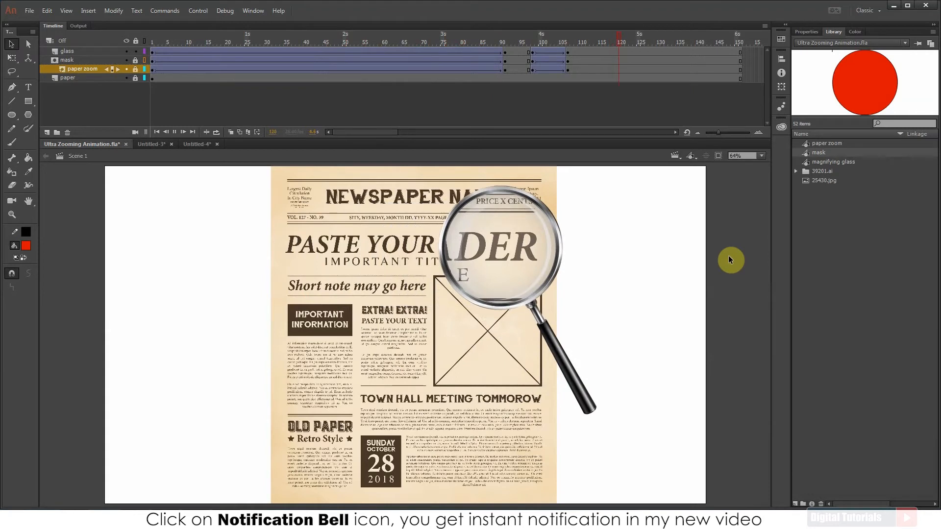
key(Return)
Insert keyframes on the glass, mask and paper zoom layers at frames 121 and 146
drag(563, 44, 622, 69)
key(F6)
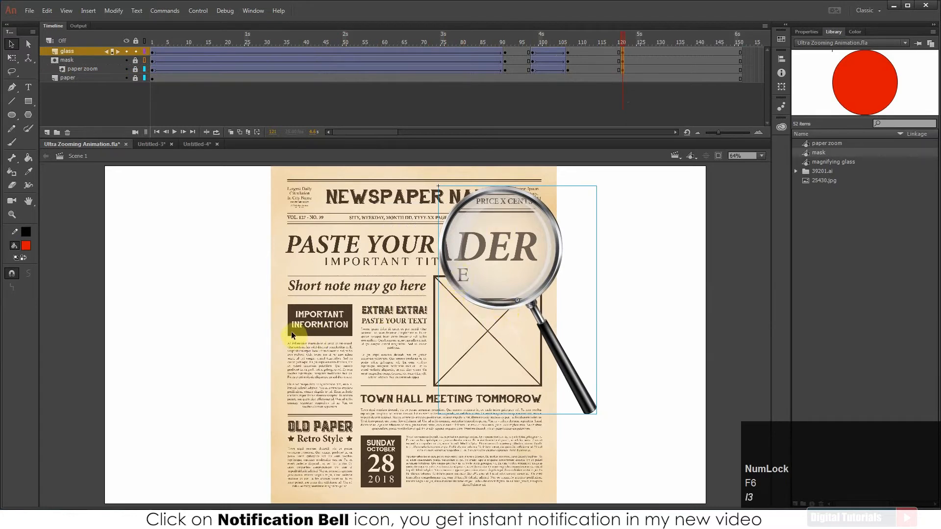
drag(671, 38, 720, 69)
key(F6)
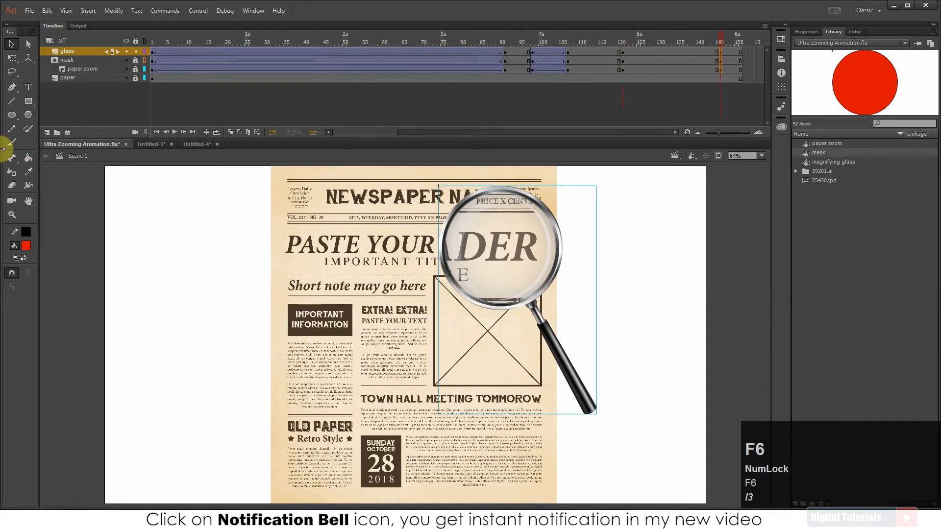
Unlock the mask and paper zoom layers and create classic tweens between frames 121 and 146 on the glass, mask and paper zoom layers
click(133, 69)
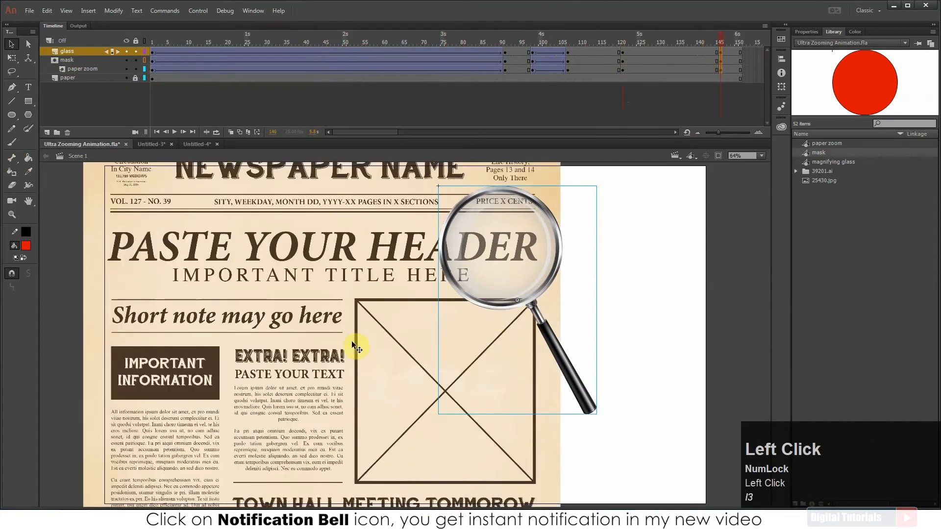
drag(710, 41, 679, 53)
drag(678, 53, 721, 42)
right_click(688, 65)
click(726, 93)
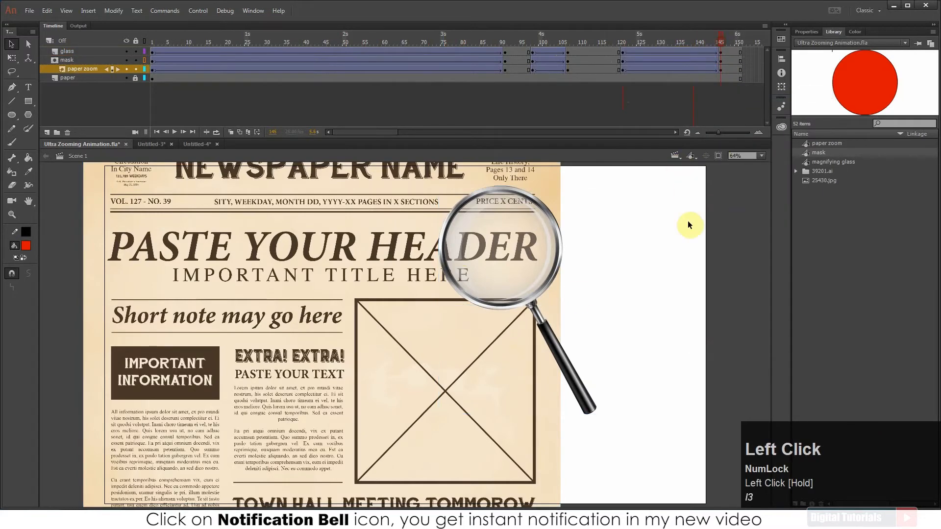
At frame 146, move the glass and mask together over the IMPORTANT INFORMATION block with paper zoom hidden, and preview the movement
click(720, 60)
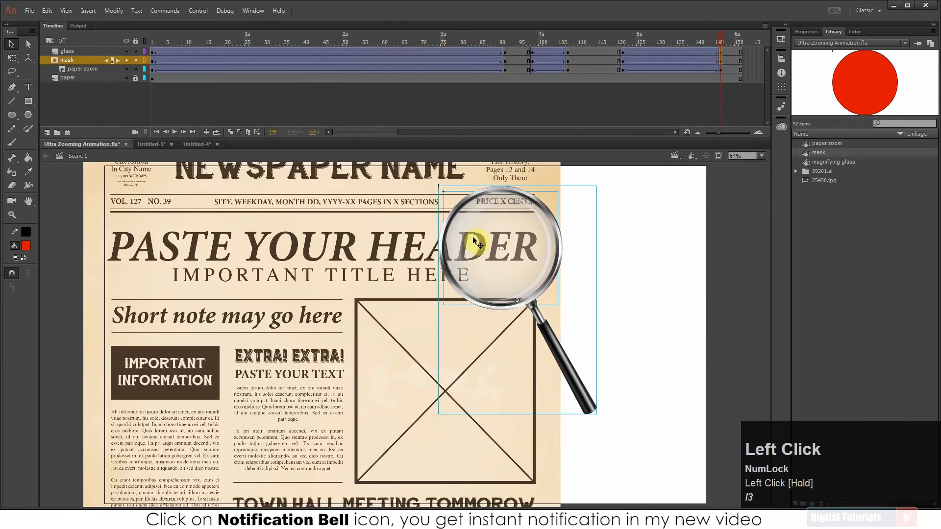
drag(515, 226, 312, 318)
click(150, 103)
click(714, 75)
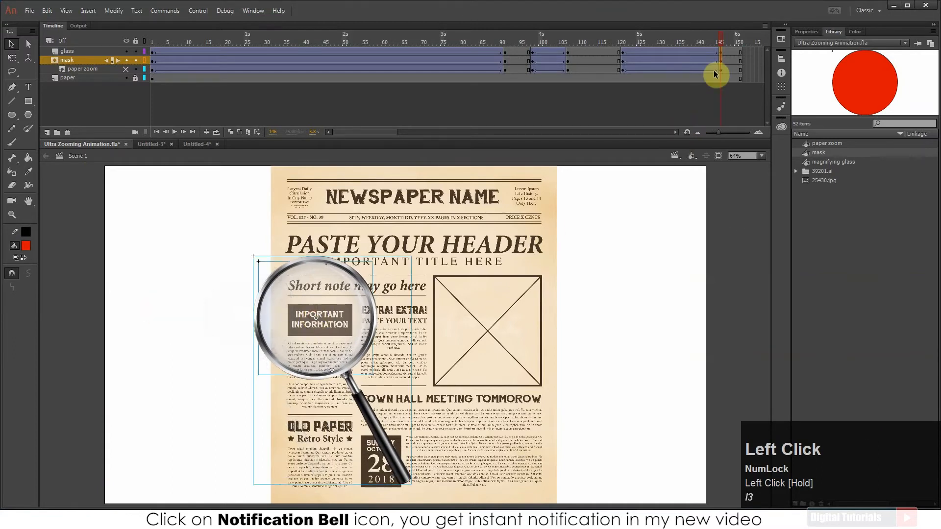
drag(701, 43, 608, 48)
click(633, 87)
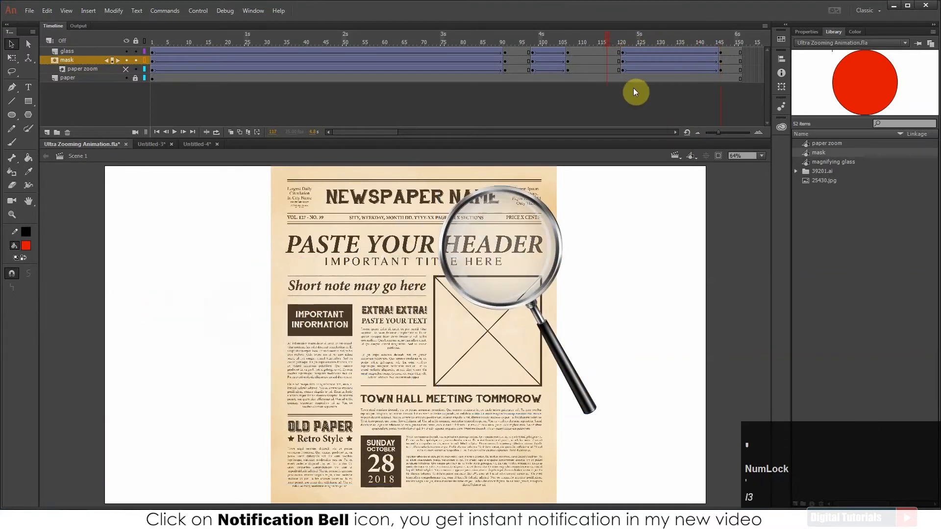
key(Return)
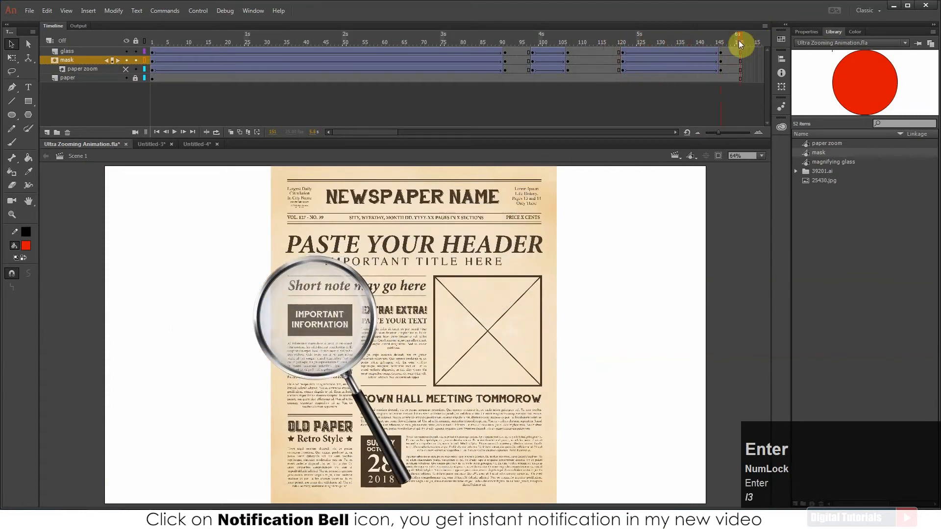
Extend the frames of all four layers to frame 211
drag(382, 132, 410, 130)
drag(591, 52, 704, 112)
key(F5)
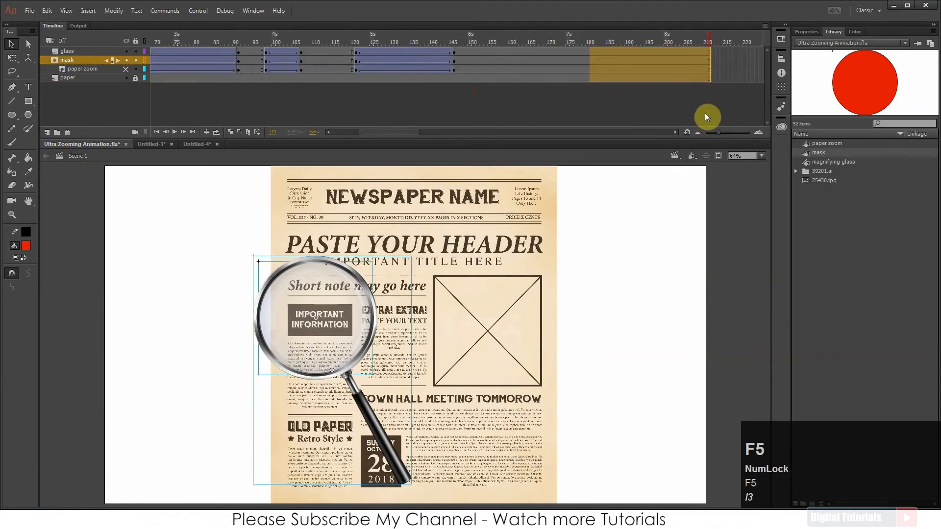
click(429, 78)
Show the paper zoom layer and move the enlarged newspaper so its IMPORTANT INFORMATION block sits under the glass after frame 146
drag(361, 43, 457, 55)
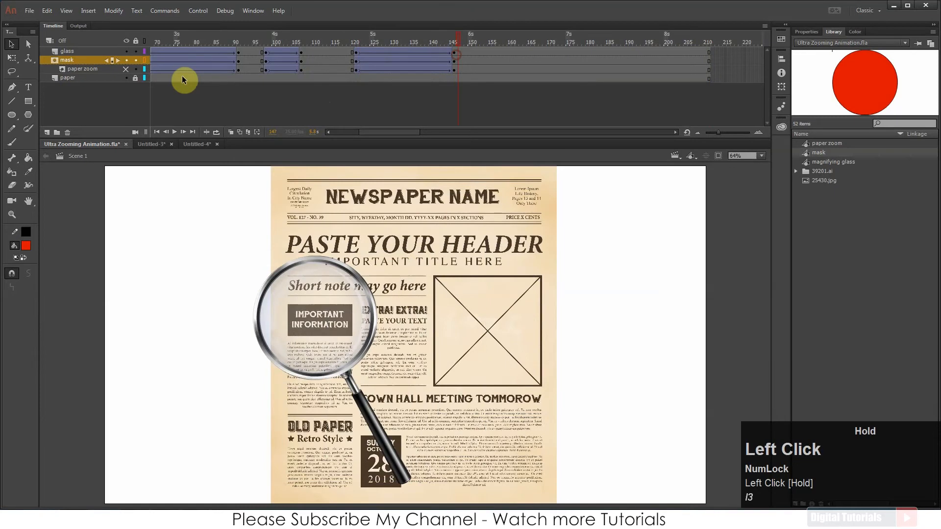
click(126, 69)
drag(195, 389, 358, 349)
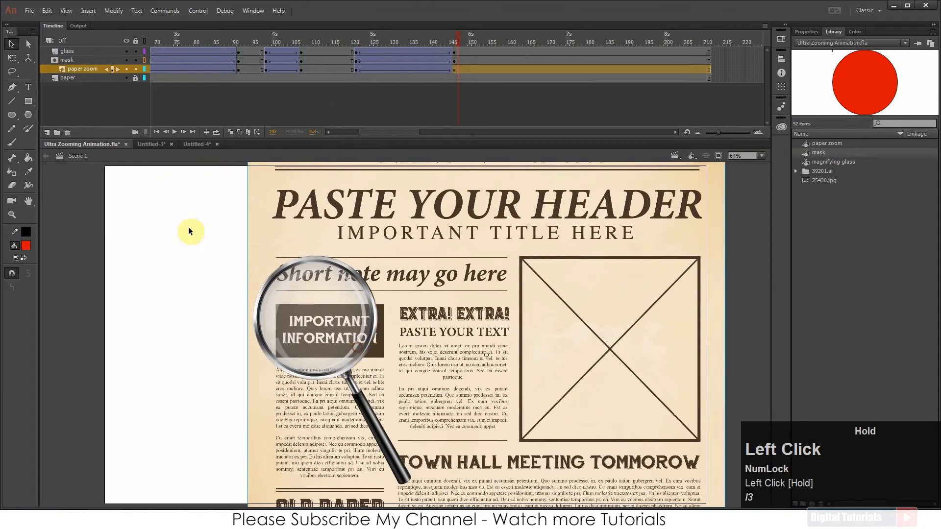
Compare the enlarged and normal newspapers by toggling the paper zoom layer's visibility, and reposition the enlarged IMPORTANT INFORMATION block centrally in the lens
click(126, 68)
click(125, 69)
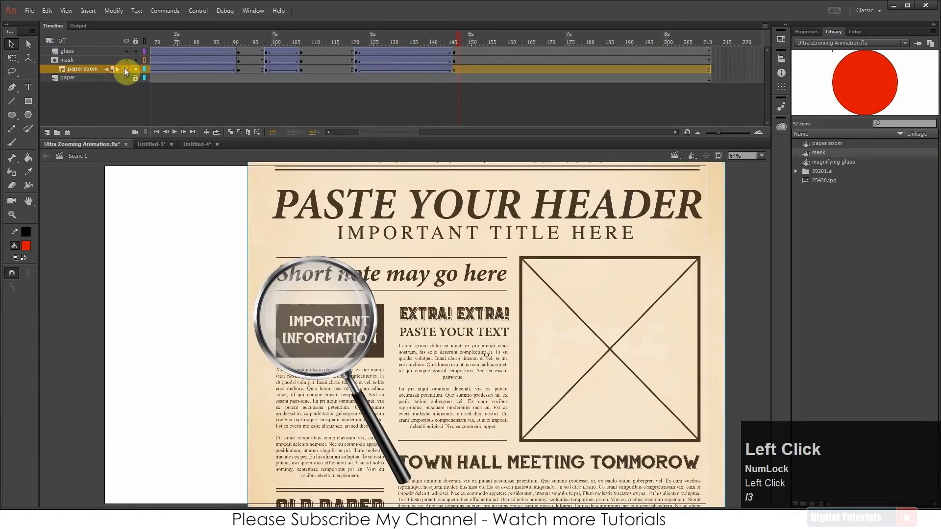
click(125, 69)
click(126, 69)
drag(273, 220, 271, 231)
click(125, 69)
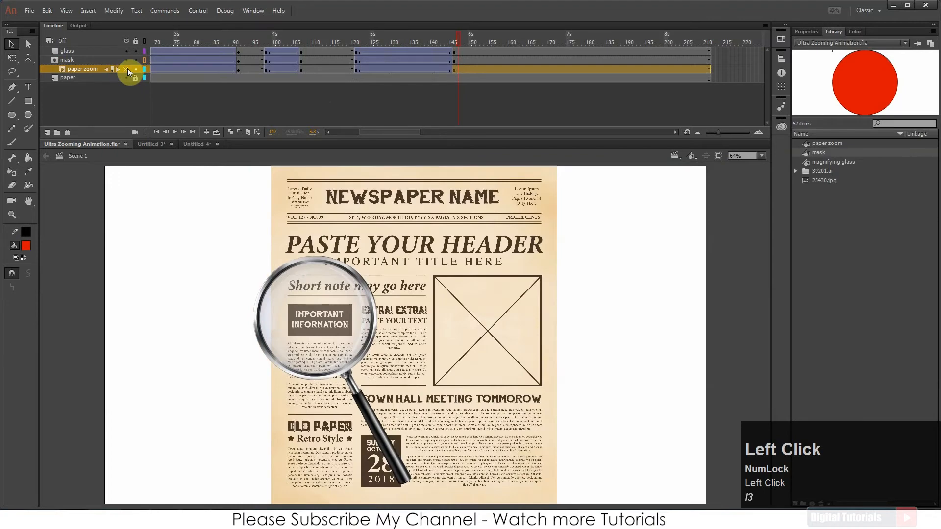
click(127, 69)
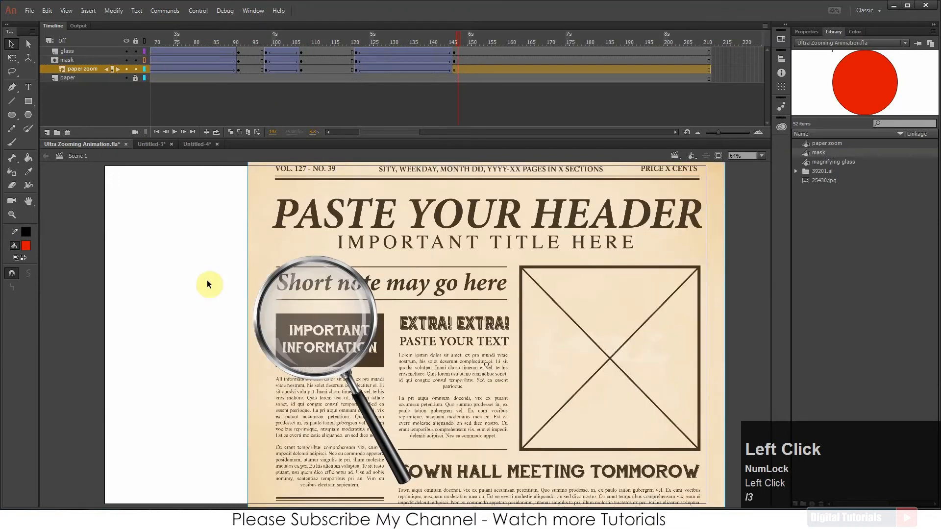
drag(342, 240, 328, 214)
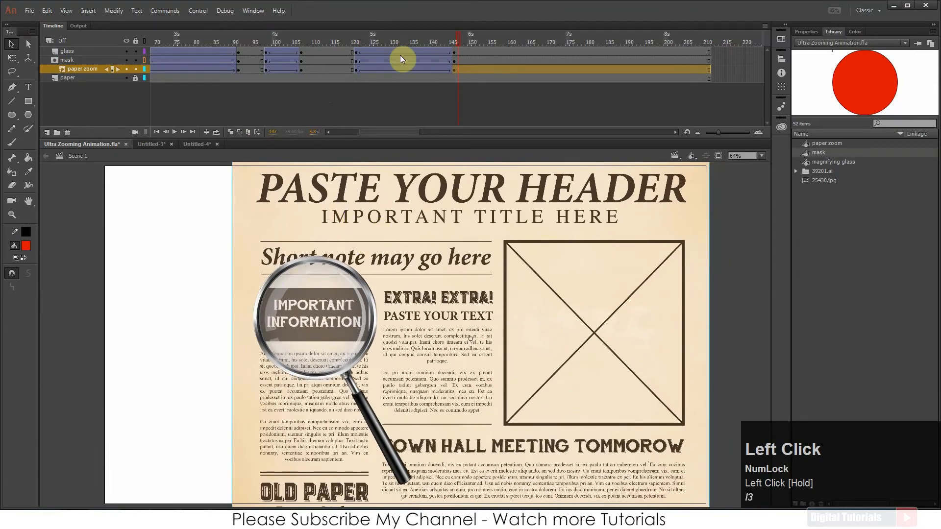
Scrub through the new tween, lock the mask and paper zoom layers, and preview the glass moving from the headline to the information block
drag(380, 39, 455, 28)
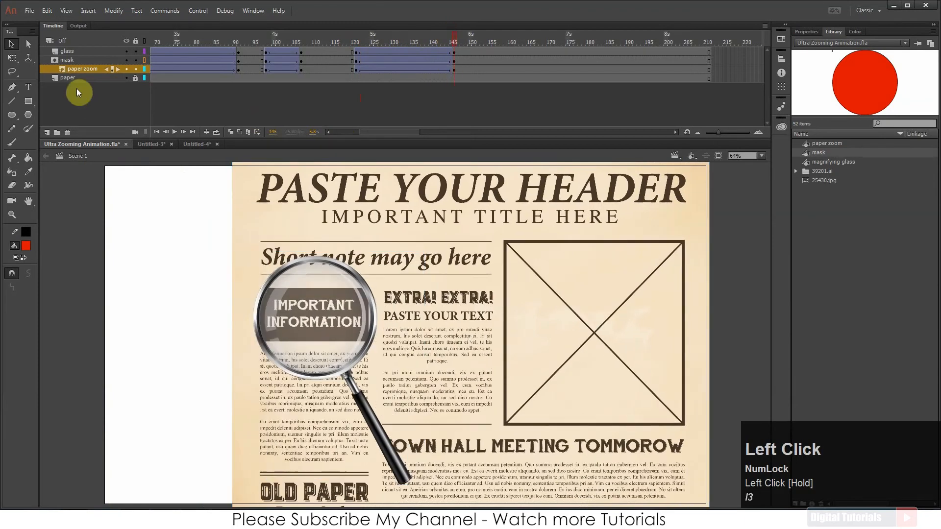
click(138, 62)
click(137, 68)
drag(454, 42, 349, 49)
key(Return)
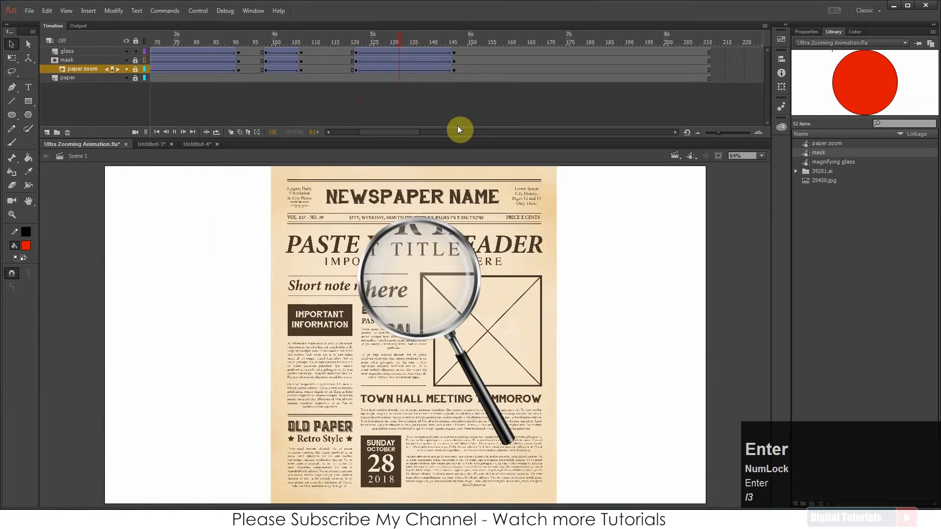
Lengthen the tween starting at frame 121 by inserting 17 frames on all layers, and replay the slower movement
click(400, 38)
key(F5)
key(F5)
key(F5)
key(F5)
key(F5)
key(F5)
key(F5)
key(F5)
key(F5)
key(F5)
key(F5)
key(F5)
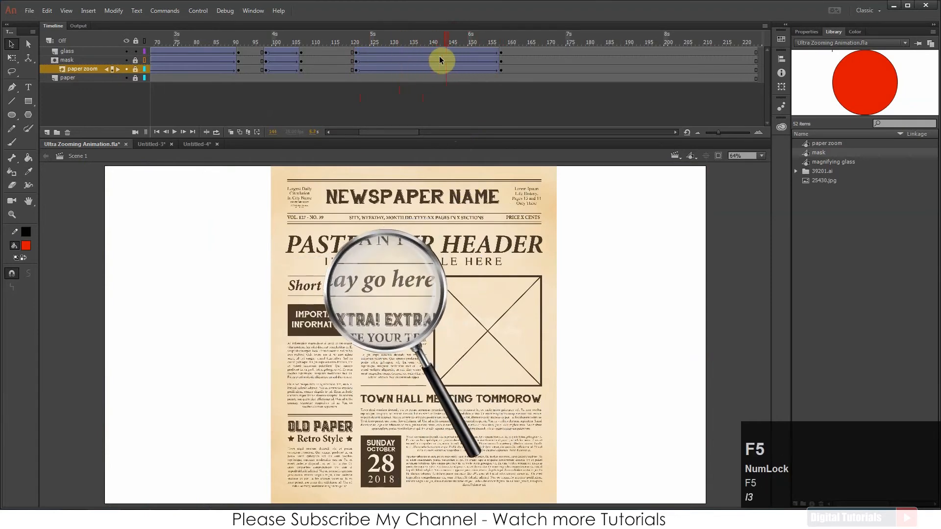
key(F5)
key(F5)
key(F5)
key(F5)
key(F5)
click(385, 39)
key(Return)
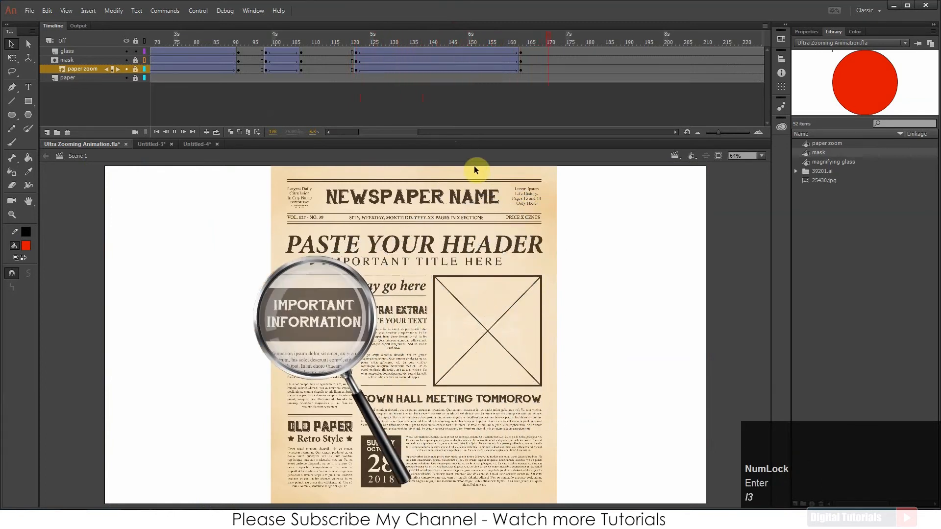
key(Return)
Insert keyframes on the glass, mask and paper zoom layers at frames 176 and 194
drag(523, 39, 574, 42)
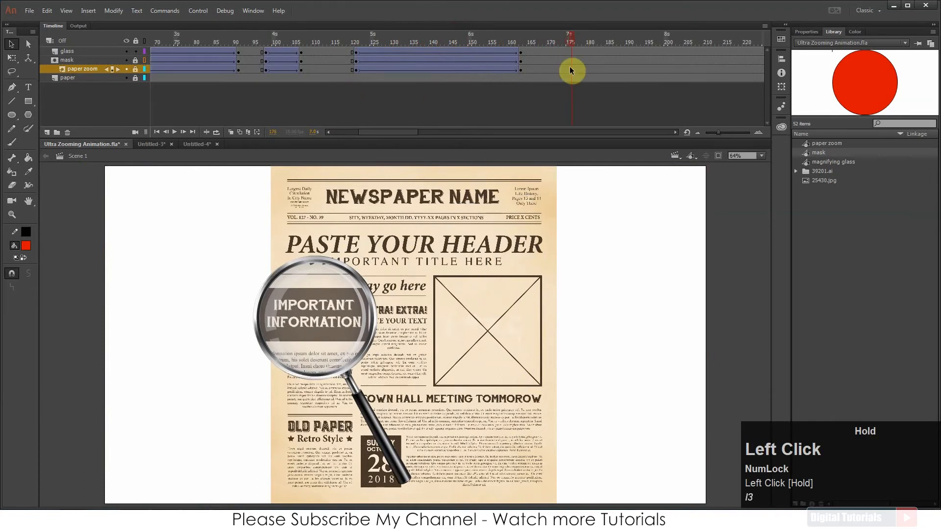
drag(571, 52, 571, 69)
key(F6)
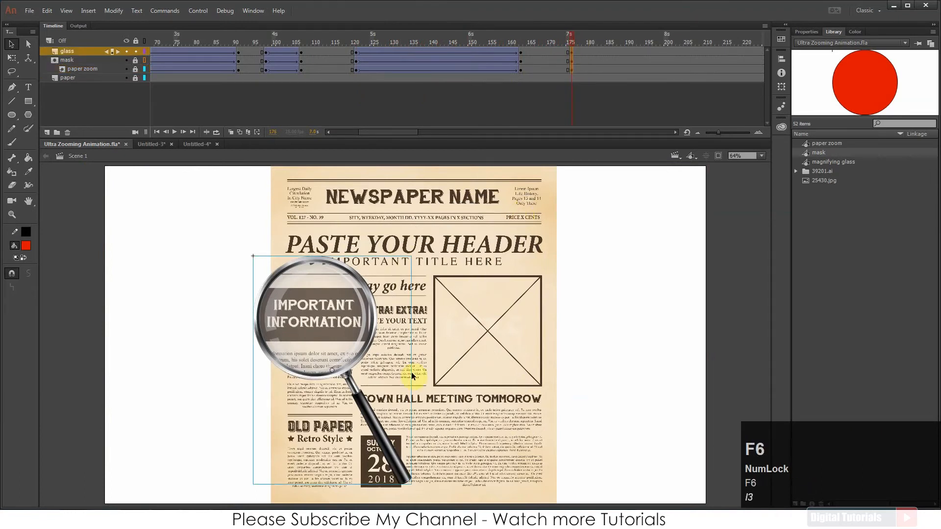
drag(569, 40, 643, 69)
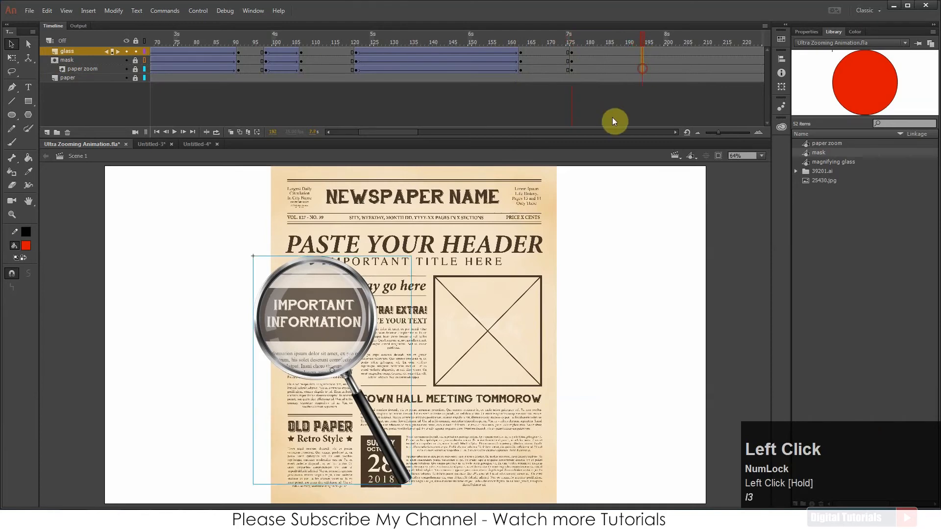
key(F6)
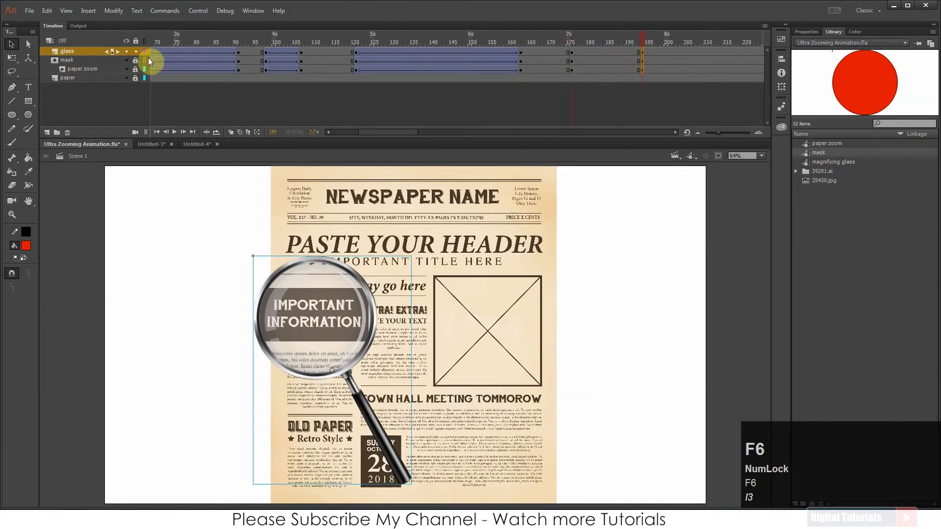
Unlock the mask and paper zoom layers and create a classic tween between frames 176 and 194 on the glass, mask and paper zoom layers
drag(133, 61, 135, 72)
drag(604, 51, 616, 69)
right_click(611, 65)
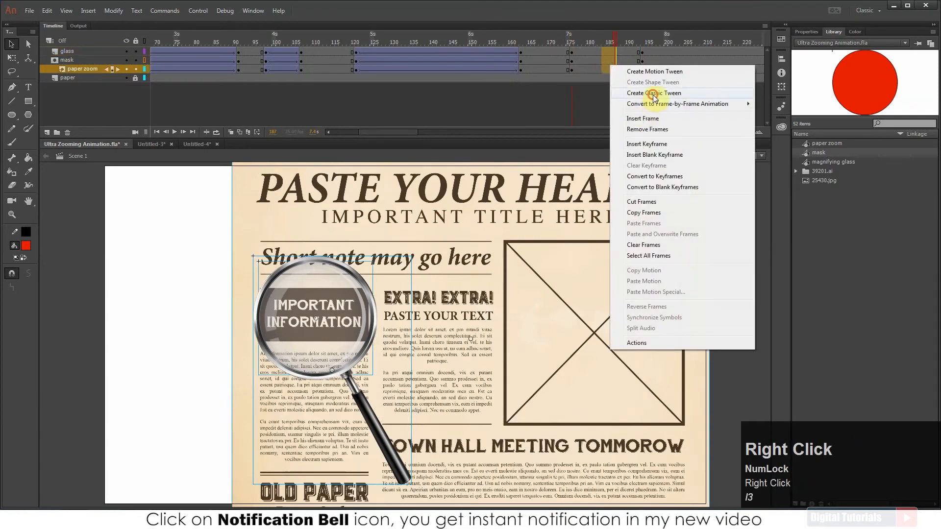
click(654, 94)
Scale the magnifying glass and its mask together to 90% at frame 194
click(642, 43)
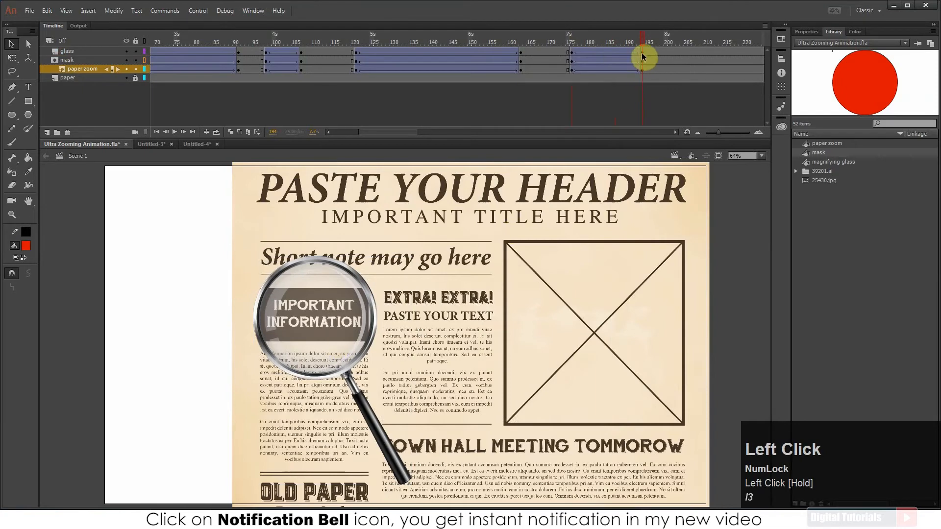
click(253, 369)
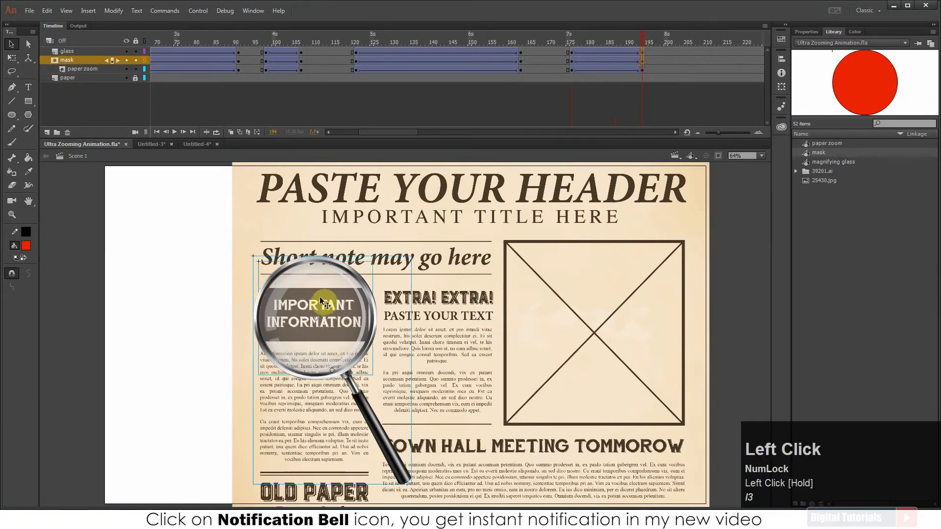
key(ctrl+alt+s)
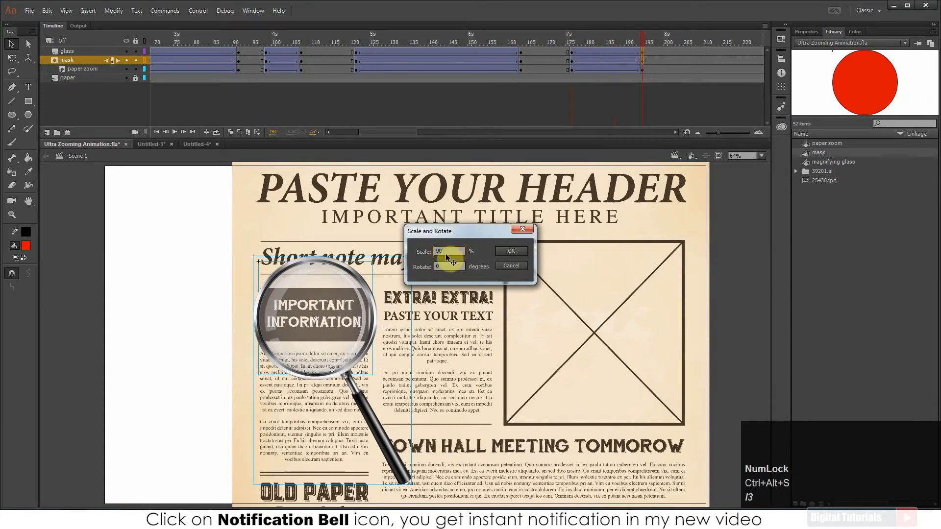
text(90)
key(Return)
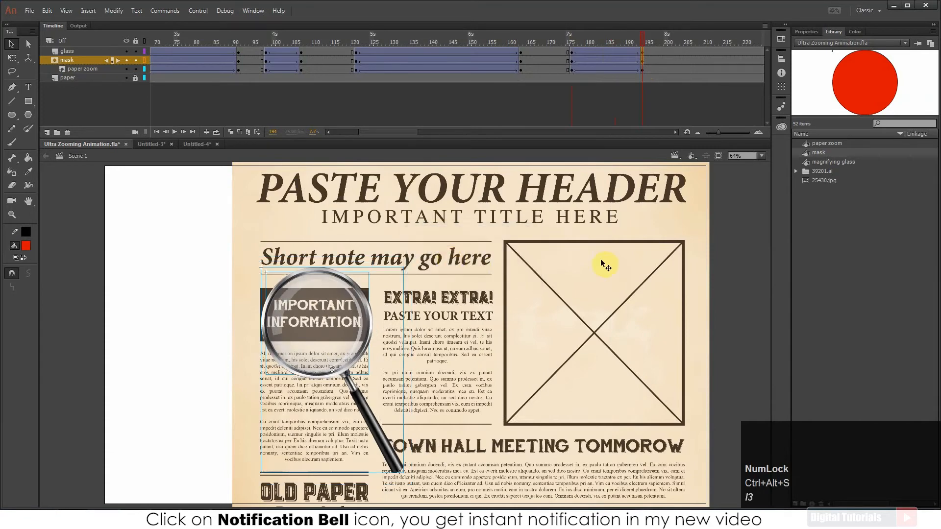
Scale the enlarged newspaper to 110% and shift it up and to the right beneath the lens
click(646, 69)
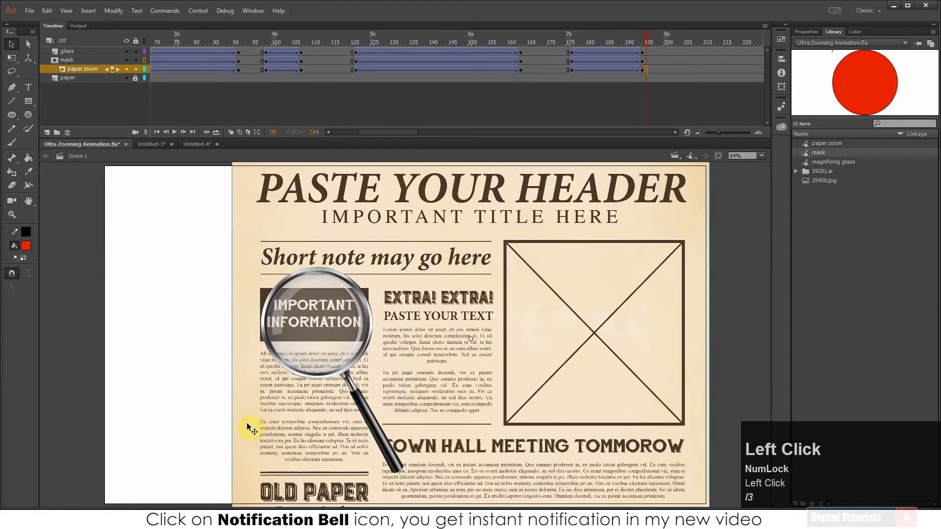
key(ctrl+alt+s)
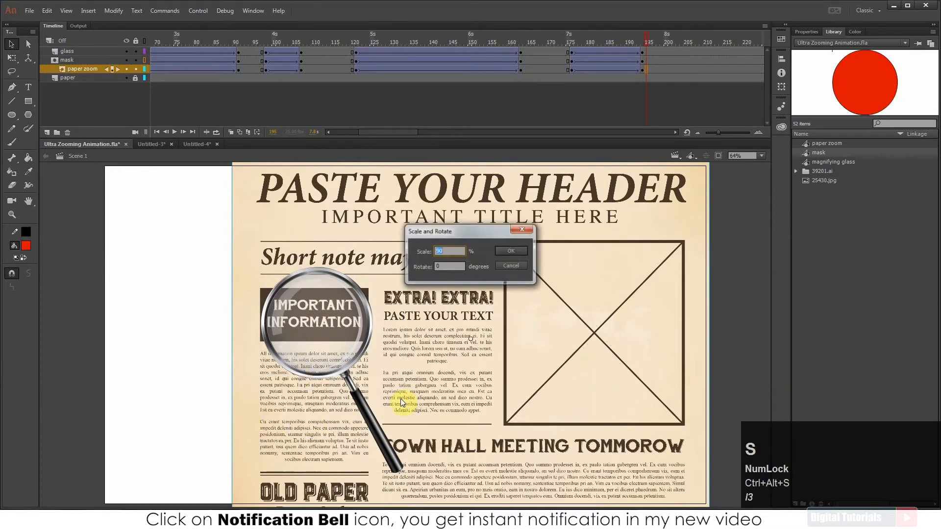
text(110)
key(Return)
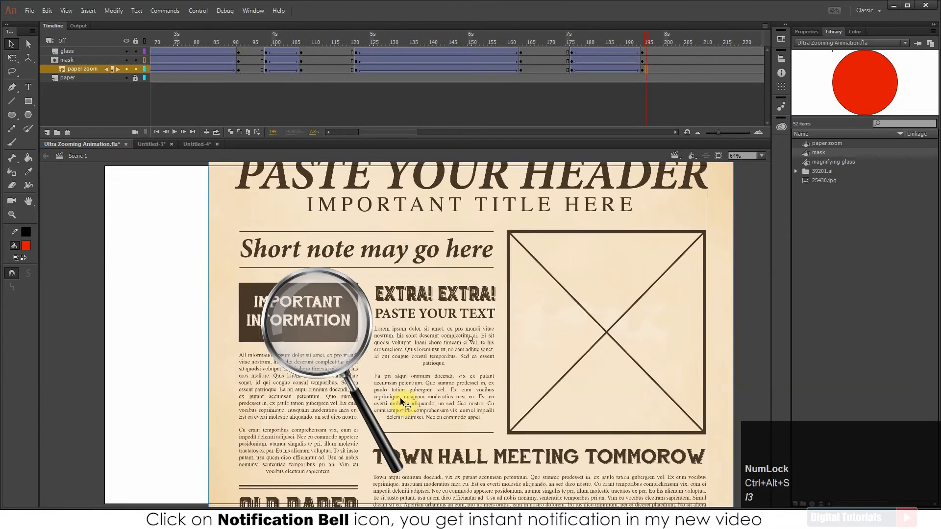
drag(266, 419, 299, 394)
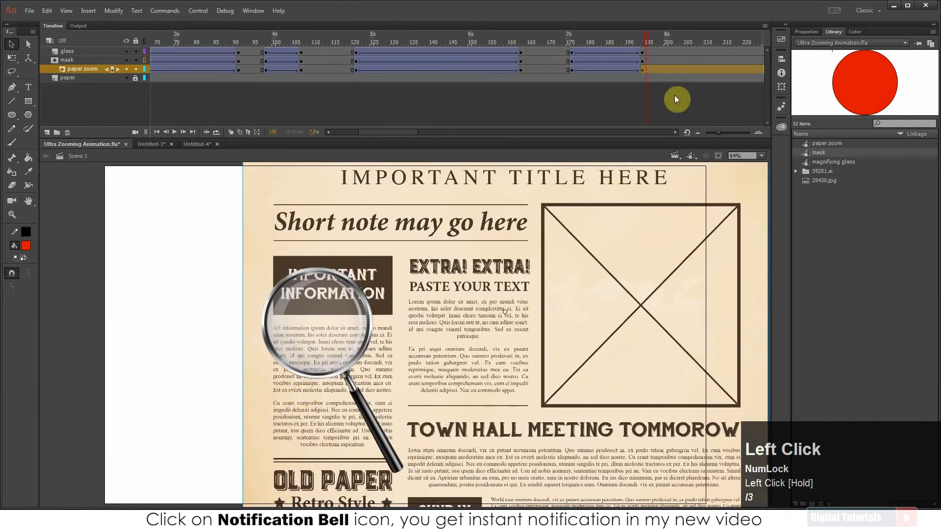
Scale the magnifying glass and mask down by another 90% at frame 194
click(644, 61)
click(329, 338)
key(ctrl+alt+s)
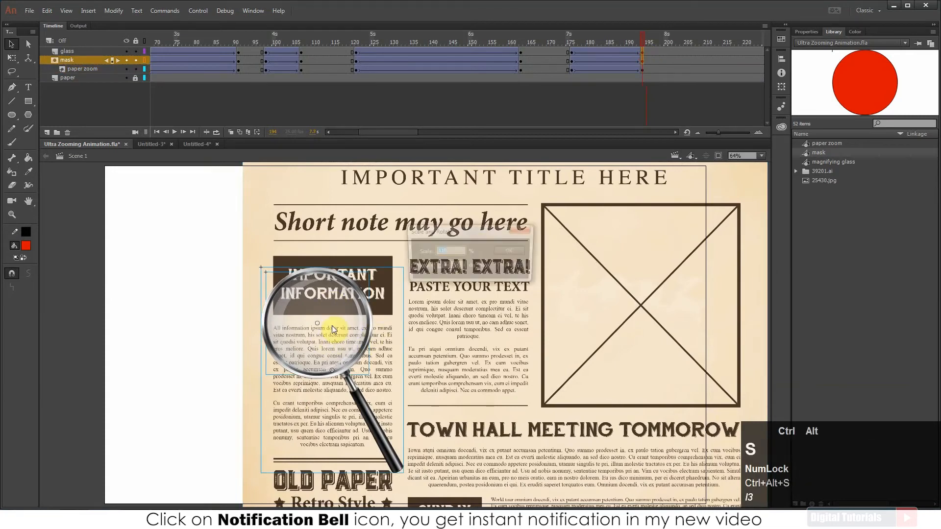
text(90)
key(Return)
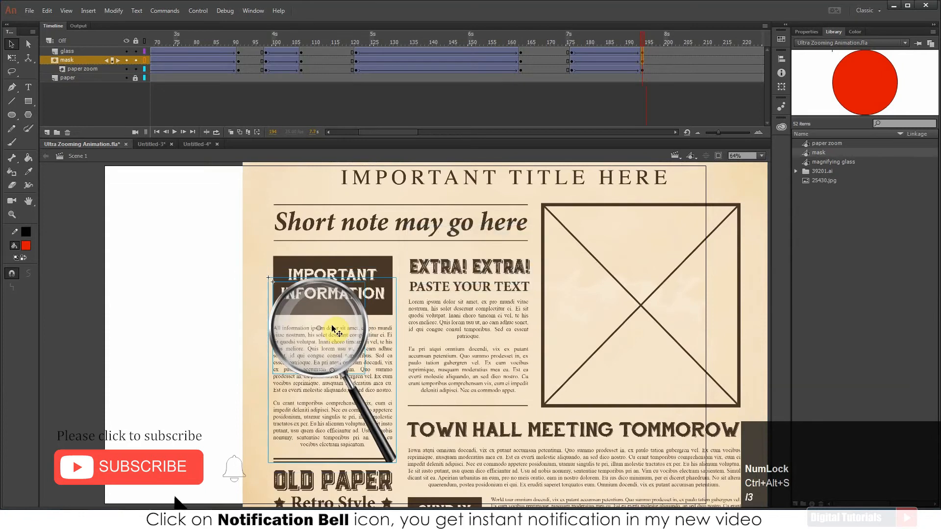
Enlarge the paper zoom newspaper slightly more and move it so the paragraph below IMPORTANT INFORMATION fills the lens
click(485, 294)
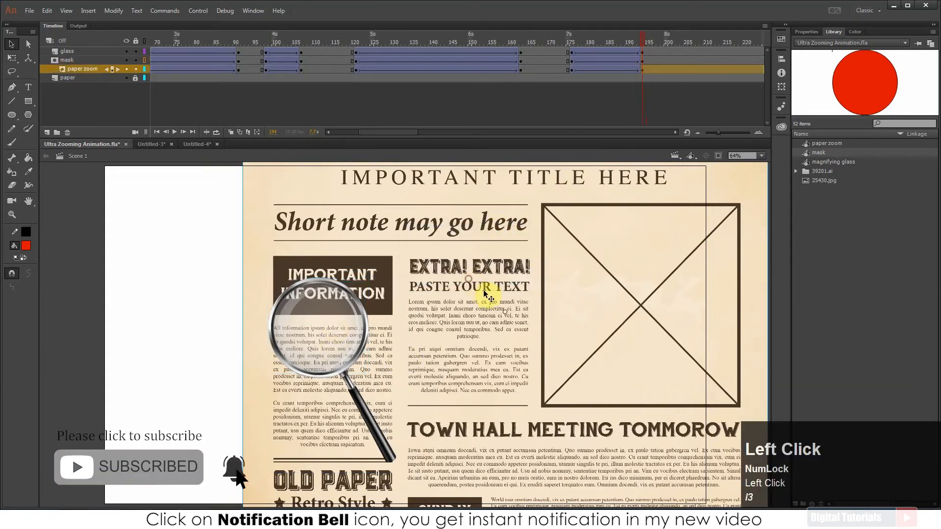
key(ctrl+alt+s)
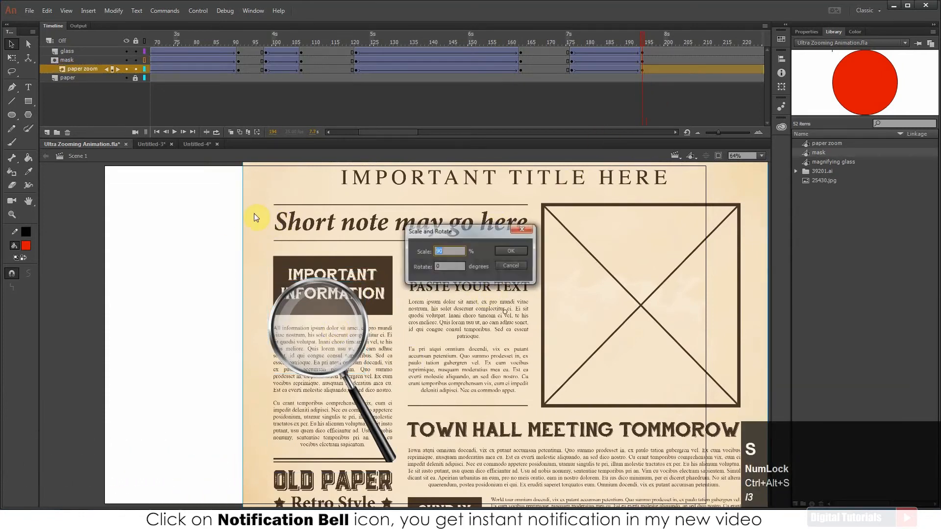
key(Return)
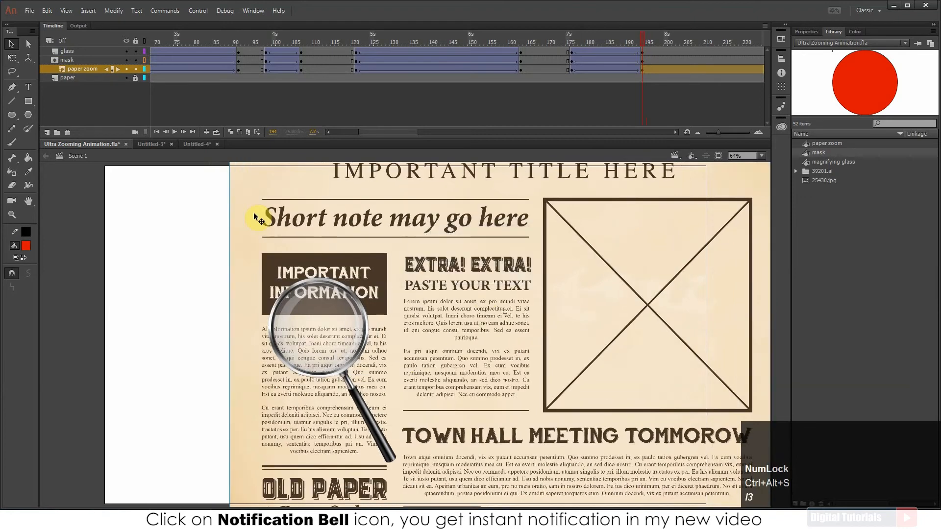
mouse_move(267, 409)
mouse_down()
mouse_move(283, 386)
mouse_move(286, 410)
mouse_up()
Lock the paper zoom and mask layers and preview the zoom tween from frame 176
click(135, 68)
click(136, 61)
drag(637, 35, 572, 77)
key(Return)
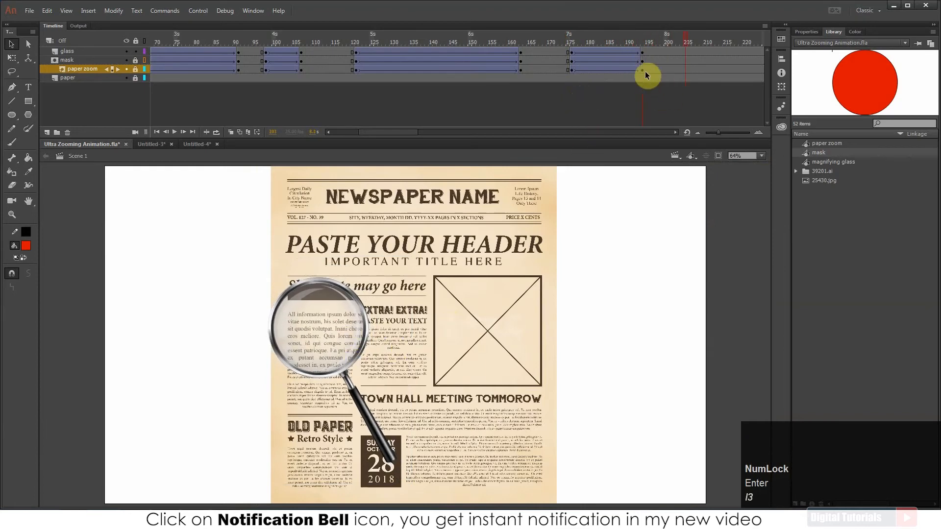
Nudge the enlarged newspaper down and to the right inside the lens, relock its layer and replay the tween from about frame 176
click(136, 69)
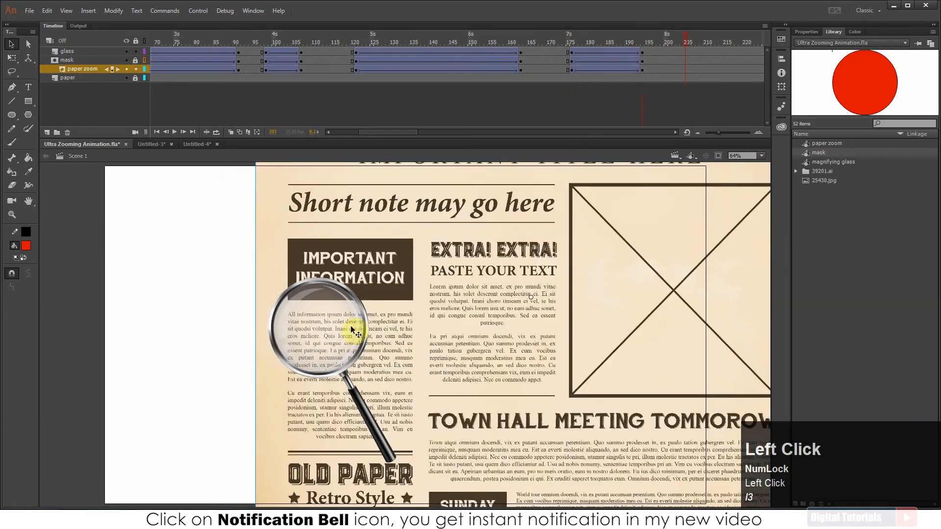
drag(406, 359, 418, 363)
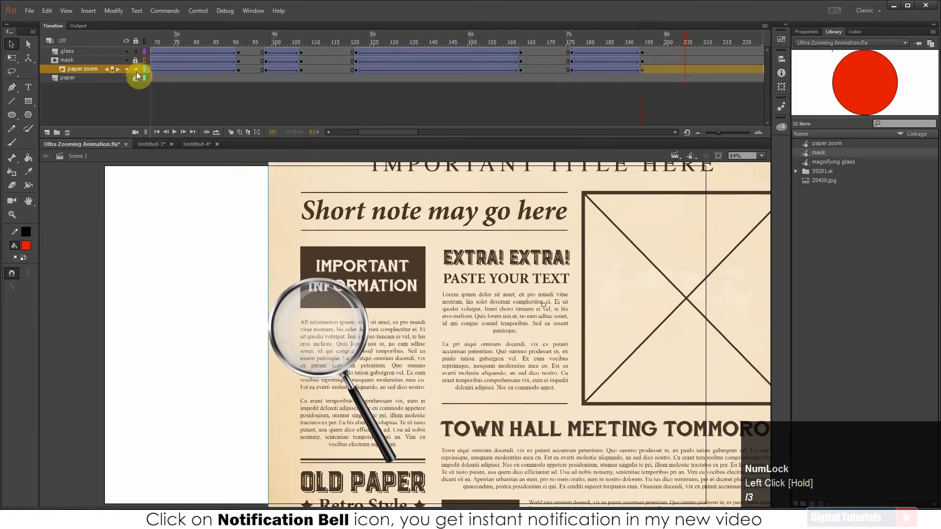
click(673, 46)
click(571, 42)
key(Return)
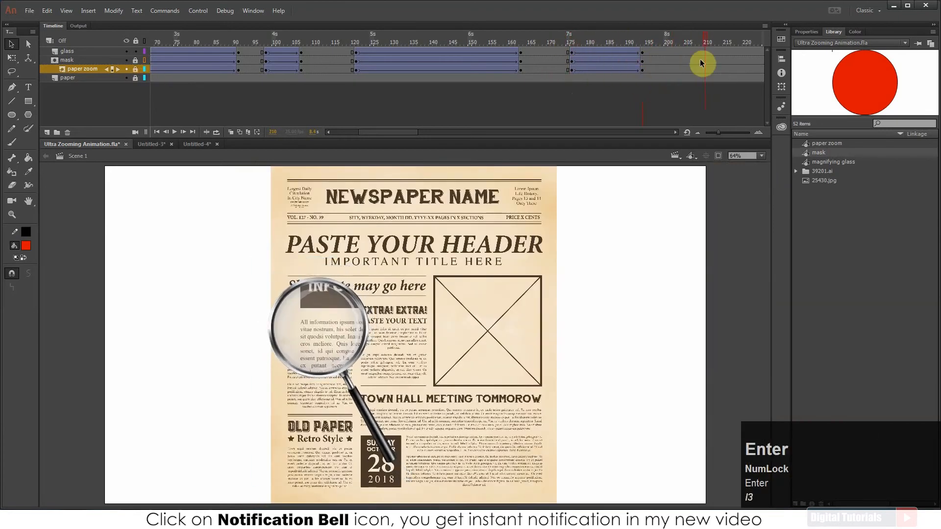
drag(608, 43, 567, 45)
key(Return)
Insert keyframes on the glass, mask and paper zoom layers at frame 206, and extend all layers beyond frame 250
drag(685, 42, 688, 67)
key(F6)
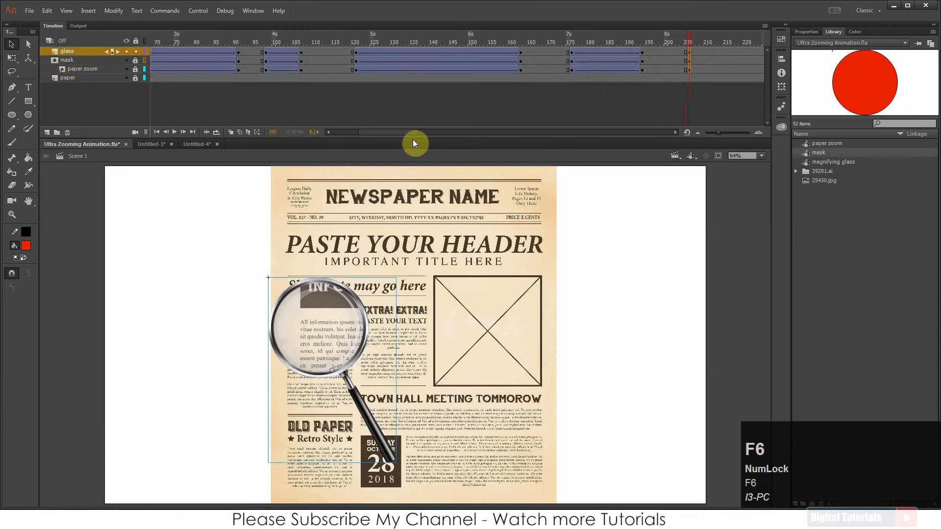
drag(398, 132, 410, 130)
click(610, 40)
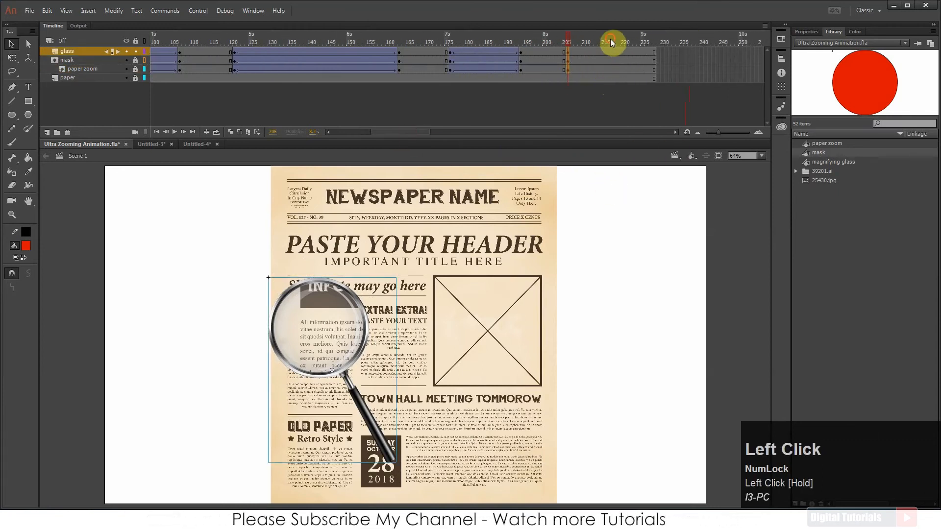
key(F5)
key(F5)
key(F5)
key(F5)
key(F5)
key(F5)
key(F5)
key(F5)
key(F5)
key(F5)
key(F5)
key(F5)
key(F5)
key(F5)
key(F5)
key(F5)
key(F5)
key(F5)
key(F5)
key(F5)
key(F5)
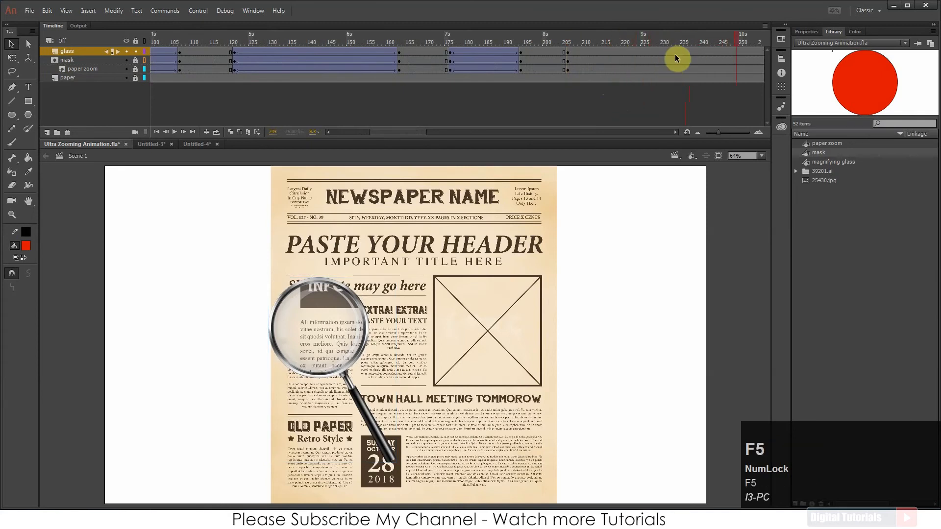
Insert keyframes on the glass, mask and paper zoom layers at frame 246
drag(646, 42, 596, 49)
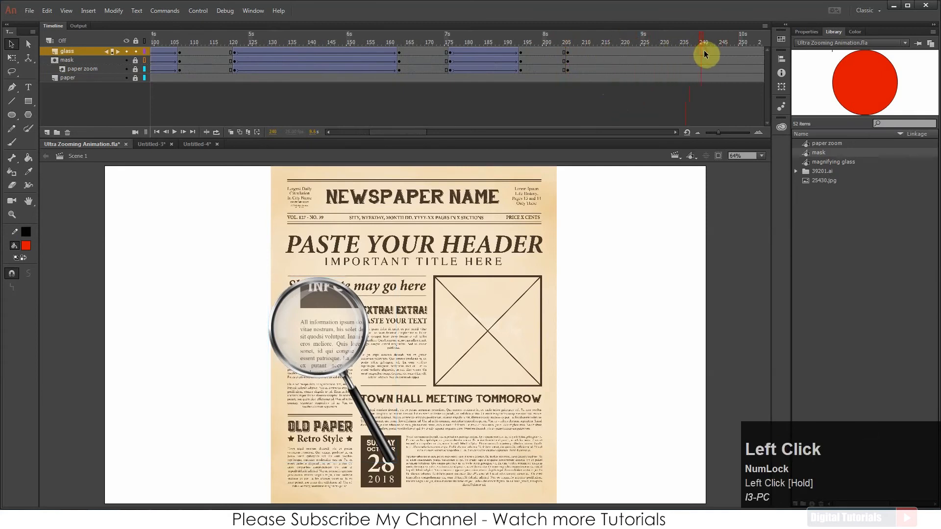
drag(726, 54, 725, 68)
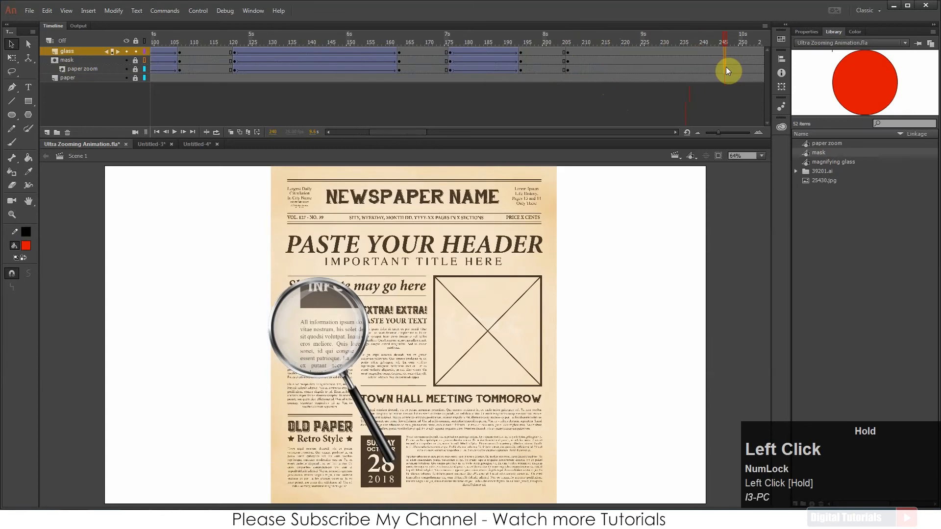
key(F6)
Unlock the mask and paper zoom layers, and toggle the paper zoom layer's visibility to compare the enlarged and normal newspapers
click(135, 69)
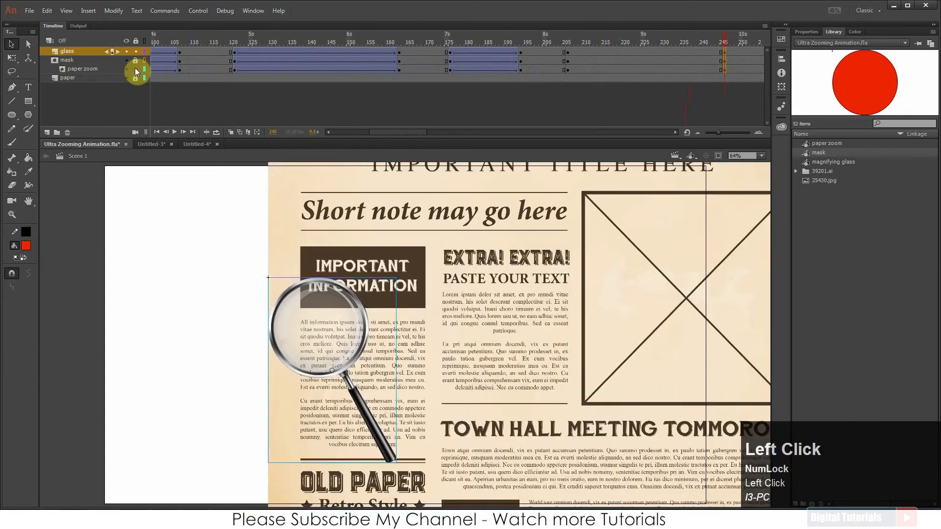
click(724, 40)
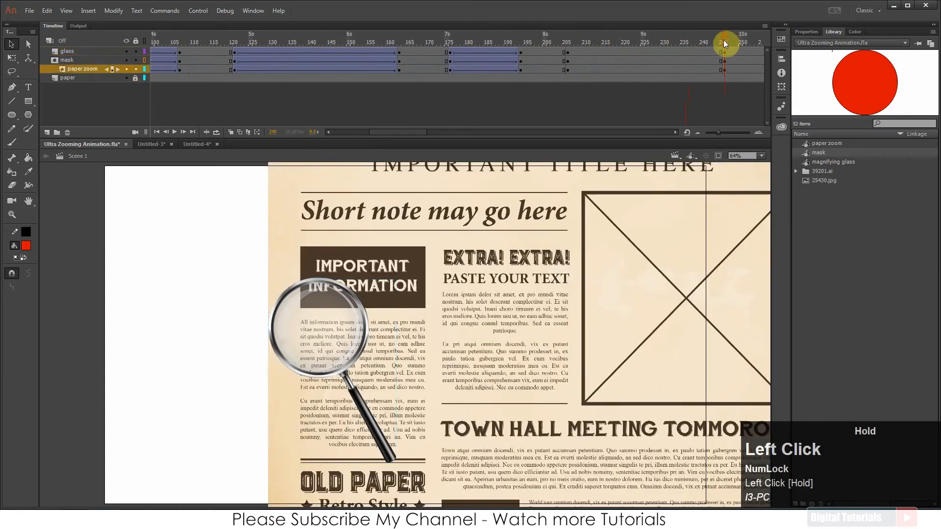
click(126, 68)
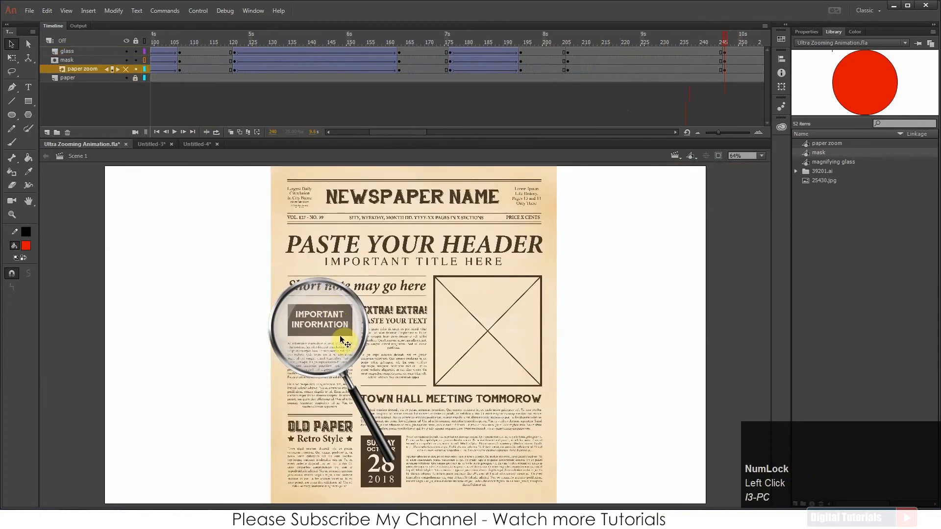
click(125, 69)
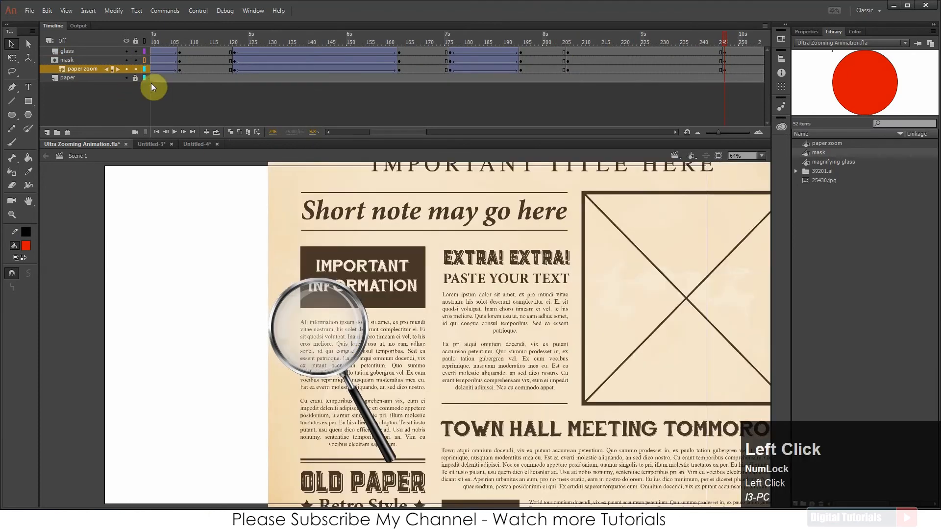
Create a classic tween between frames 206 and 246 on the glass, mask and paper zoom layers
click(679, 68)
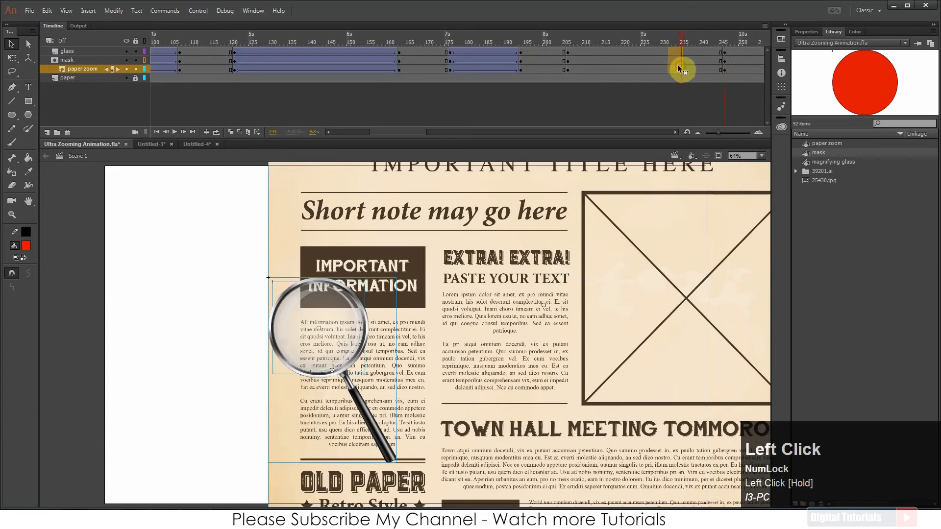
right_click(678, 67)
click(720, 93)
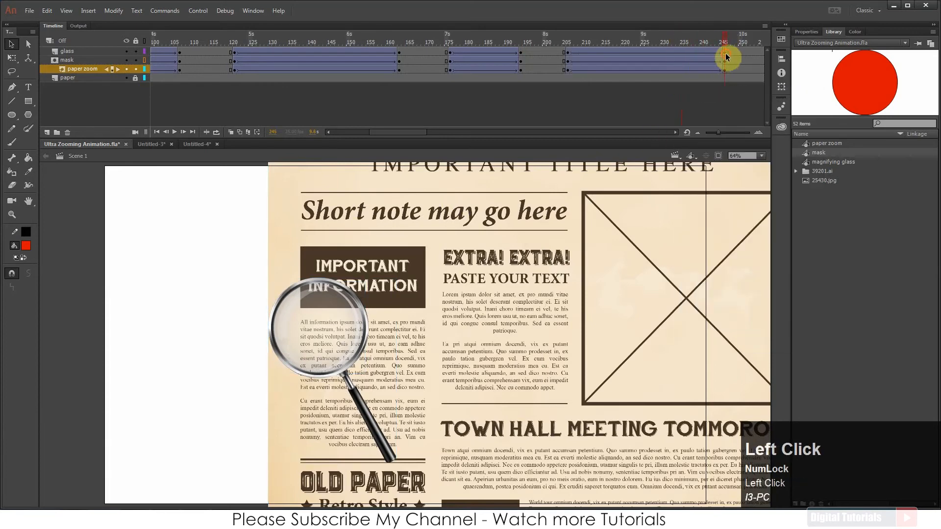
Shift the magnifying glass and mask together horizontally to the right across the paragraph at frame 246
key(shift+Right)
key(shift+Right)
key(shift+Right)
key(shift+Right)
key(shift+Right)
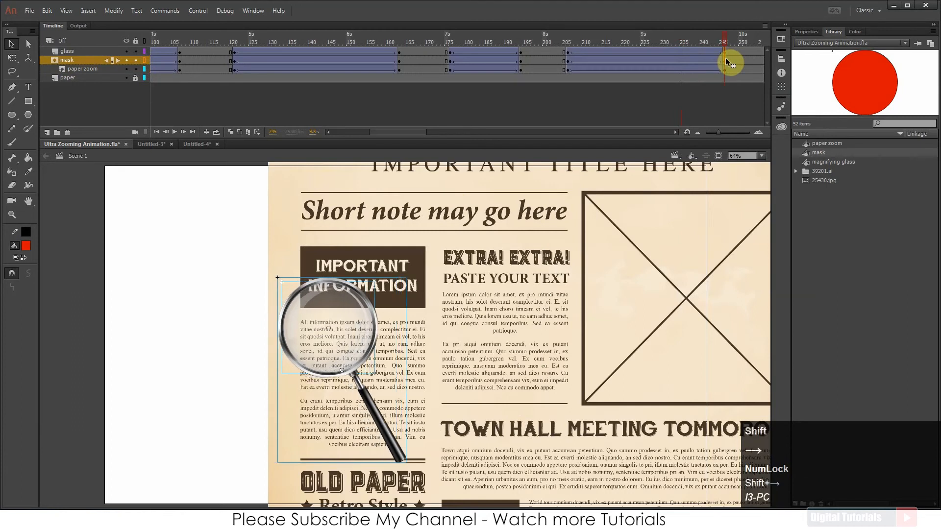
key(shift+Right)
key(shift+Right)
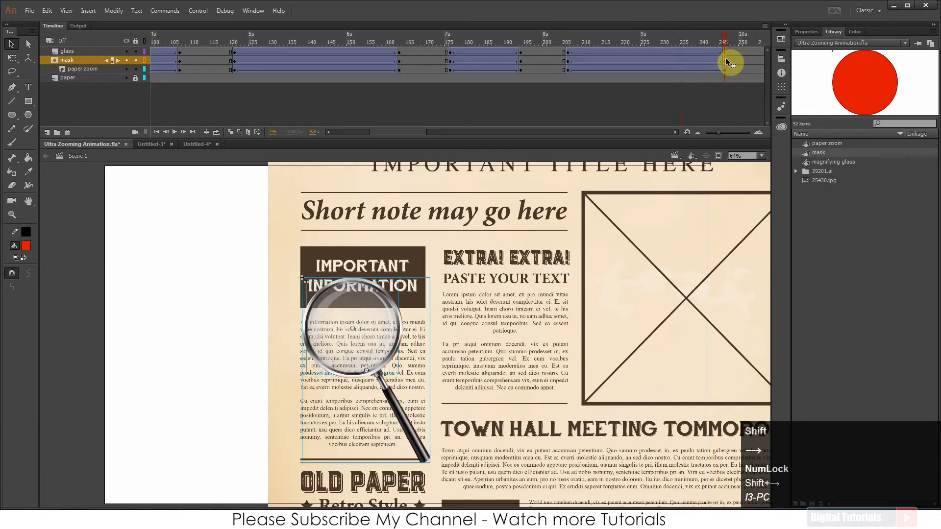
key(shift+Right)
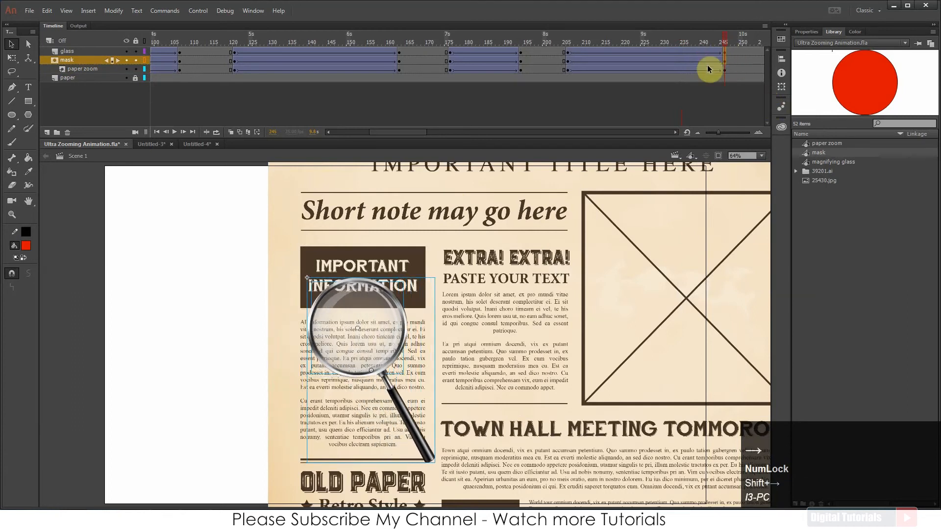
Shift the enlarged newspaper to the left at frame 246 and replay the tween from about frame 205
key(shift+Left)
key(shift+Left)
key(shift+Left)
key(shift+Left)
key(shift+Left)
key(shift+Left)
key(shift+Left)
key(shift+Left)
key(shift+Left)
key(shift+Left)
key(shift+Left)
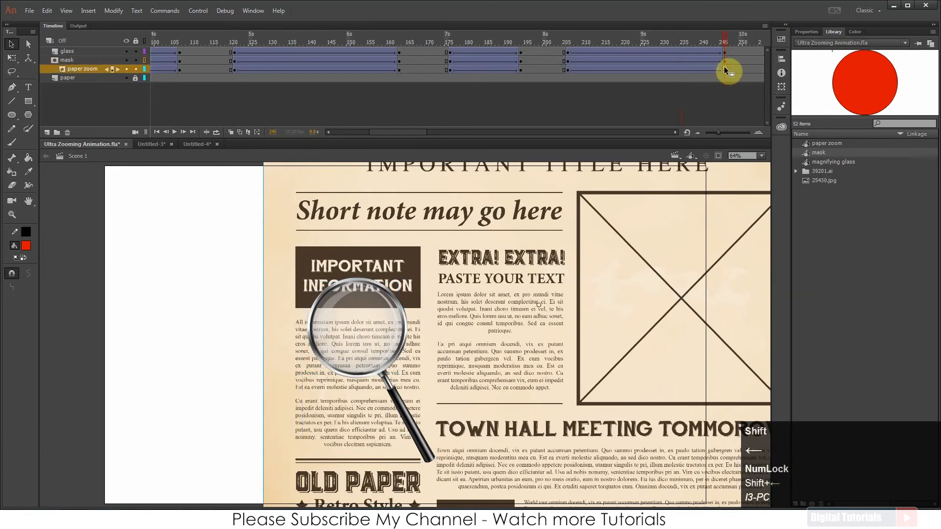
key(shift+Left)
key(shift+Left)
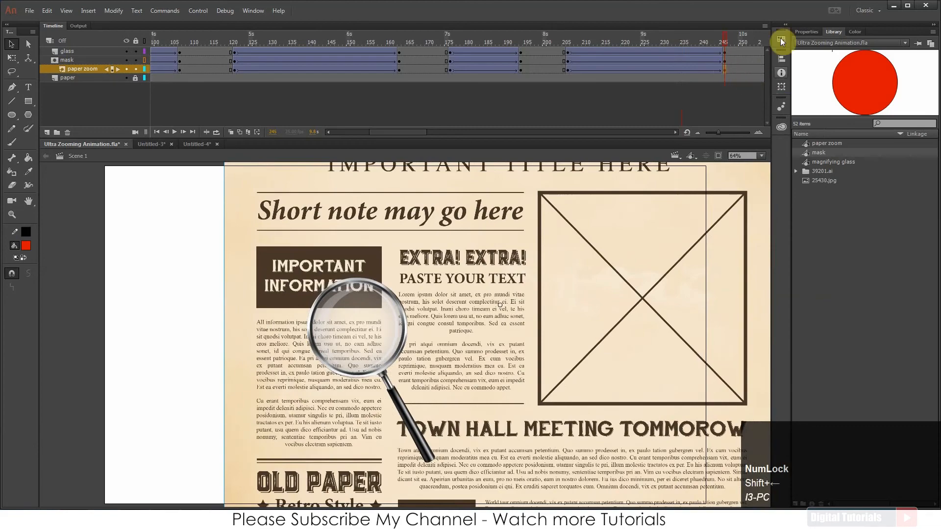
click(563, 41)
key(Return)
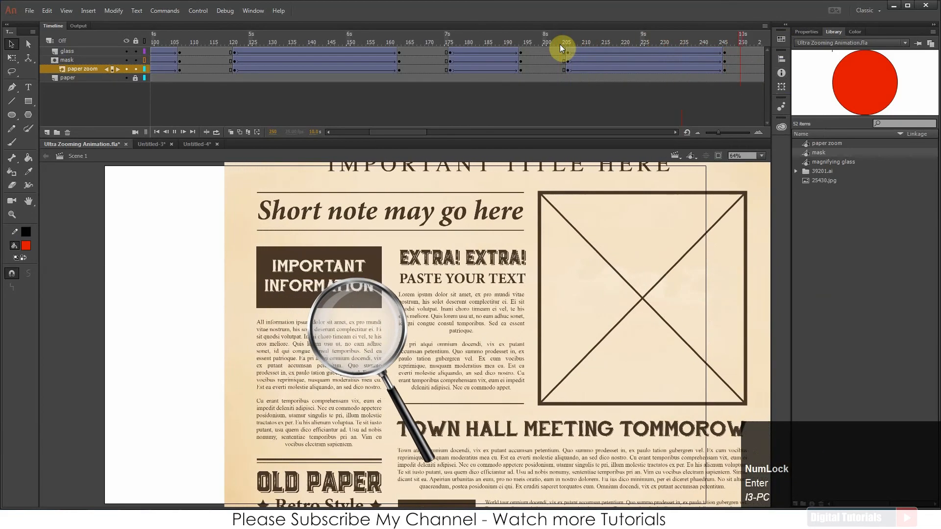
Lengthen the final paragraph tween by inserting frames across all layers, placing its end keyframes at about frame 267, and replay it to check the speed
click(622, 43)
key(F5)
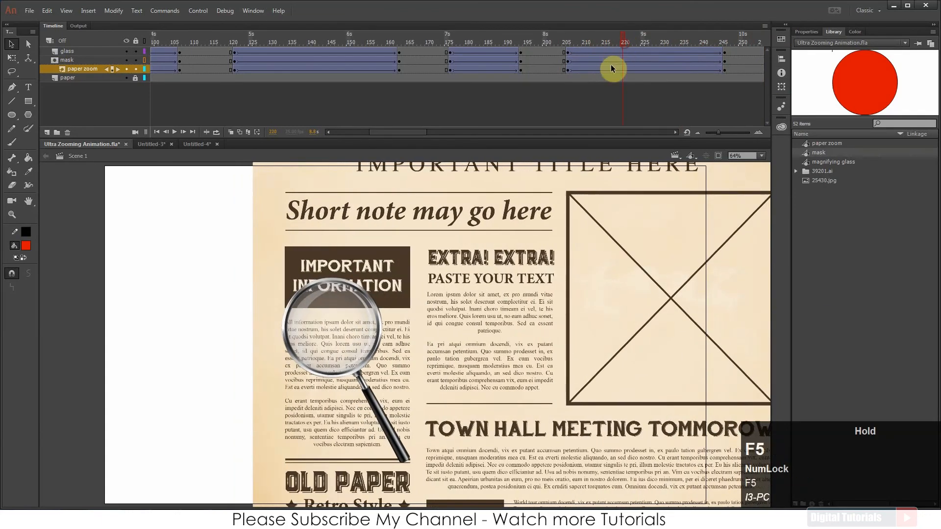
click(669, 58)
drag(561, 49, 555, 58)
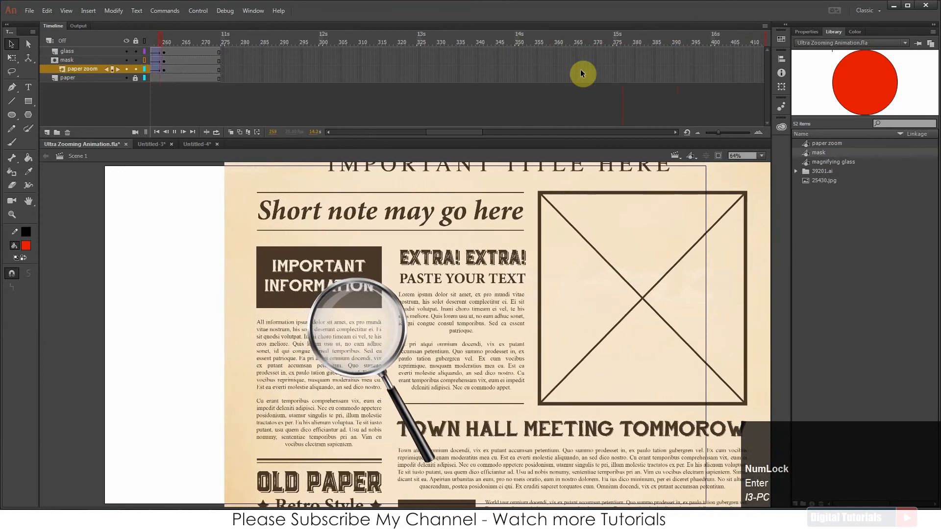
drag(218, 34, 380, 53)
key(F5)
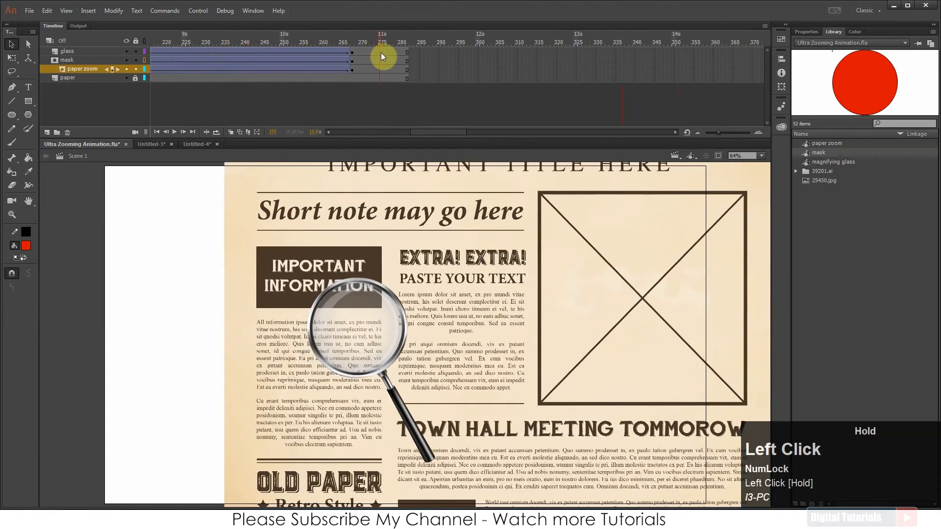
Lock the mask and paper zoom layers to activate the masking, and play the whole animation from frame 1
click(136, 60)
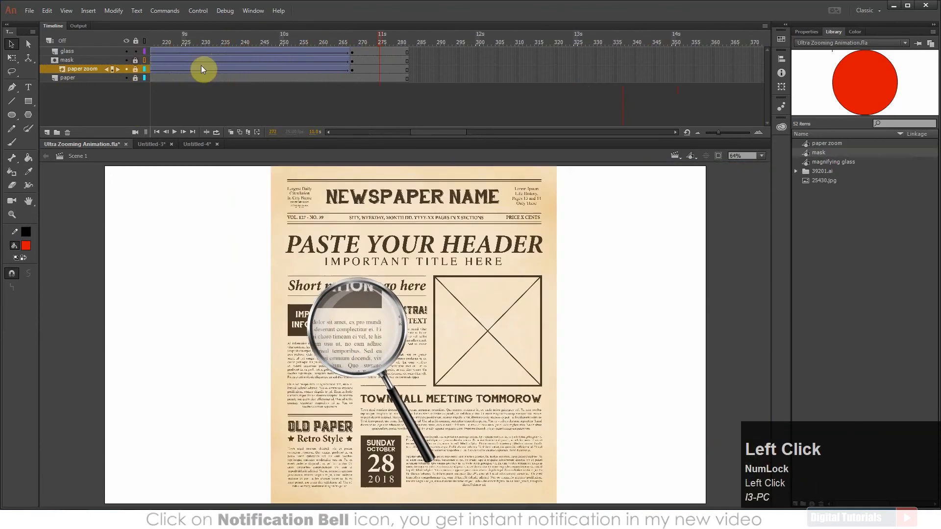
key(Return)
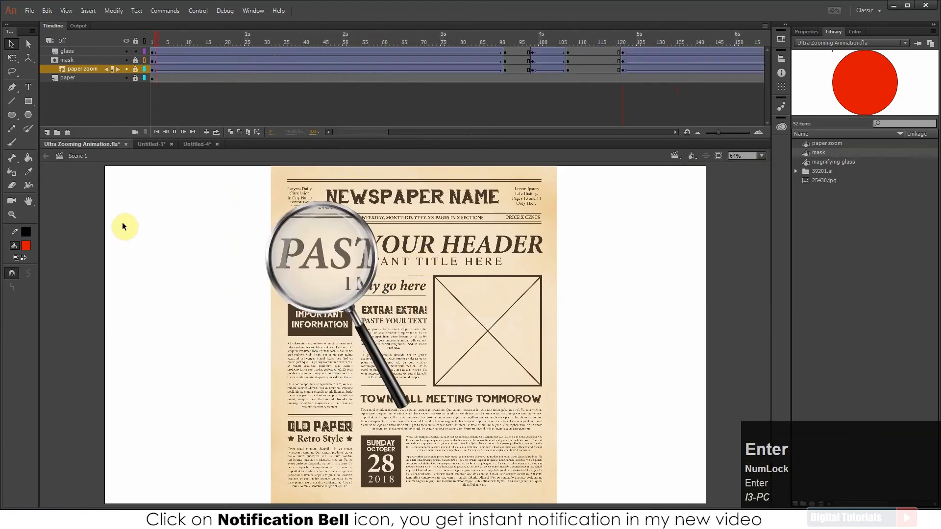
drag(186, 39, 152, 43)
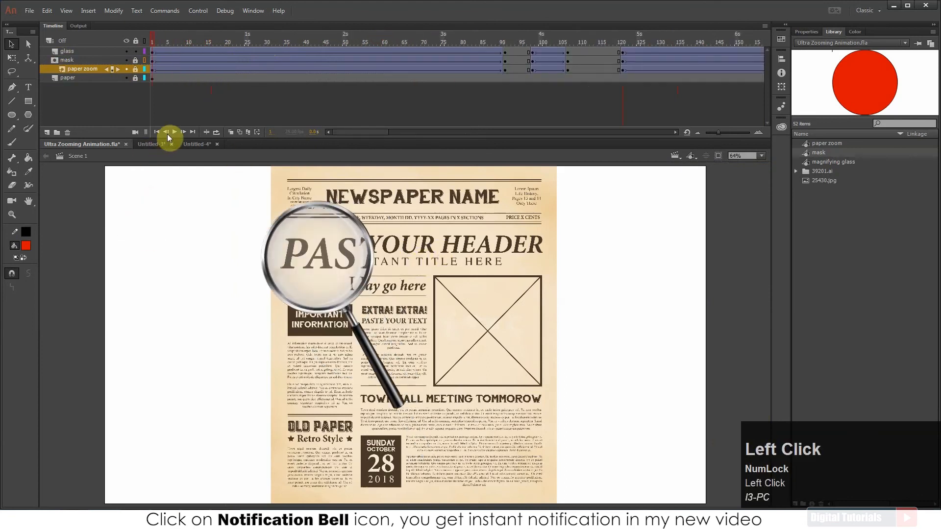
key(Return)
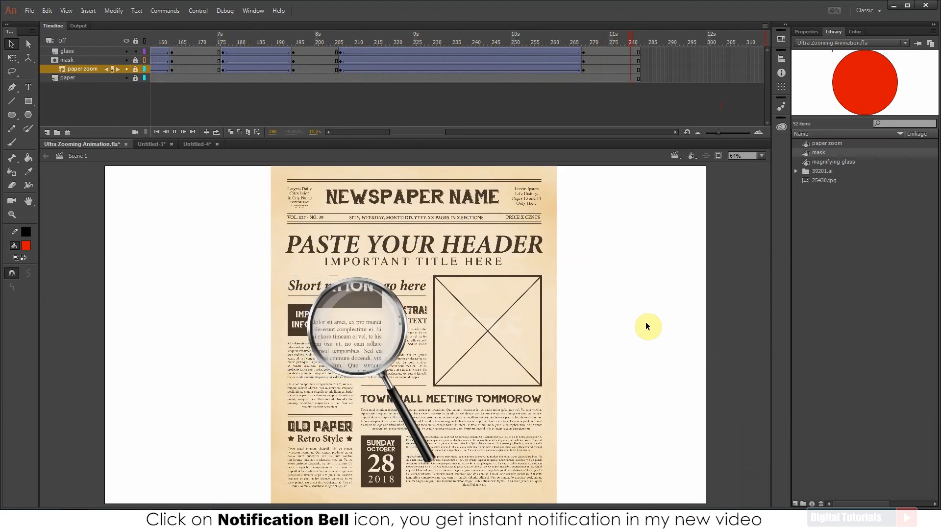
key(Return)
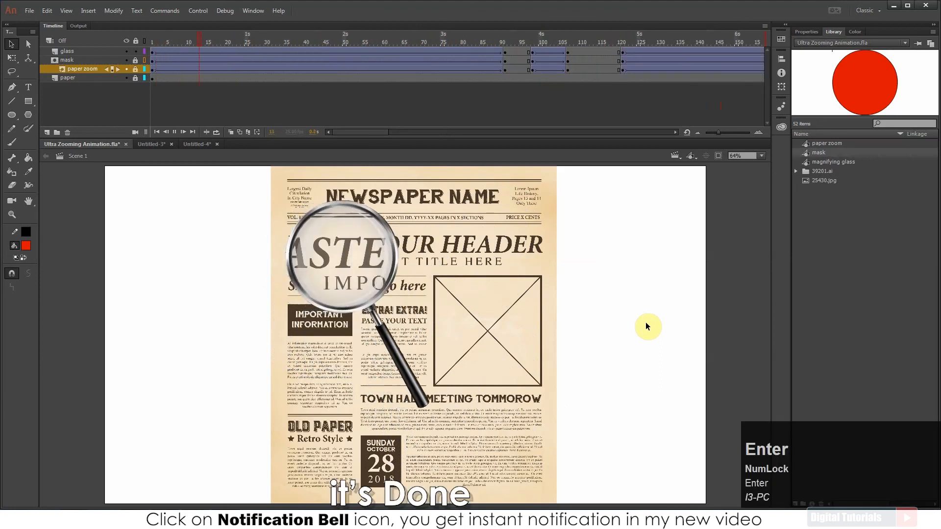